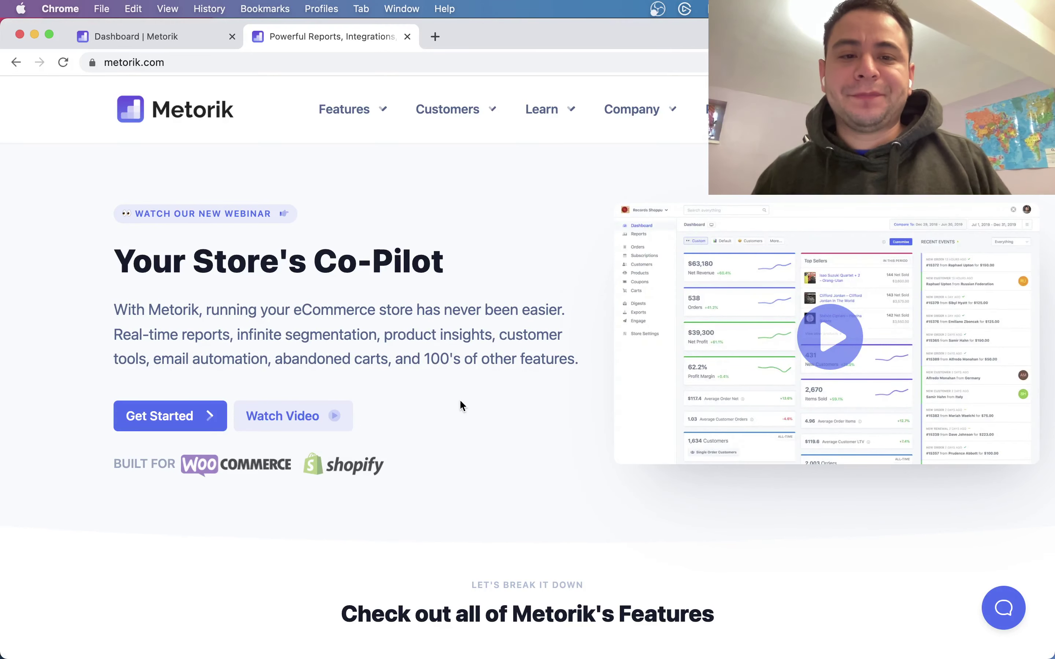
scroll(459, 403, "down", 8)
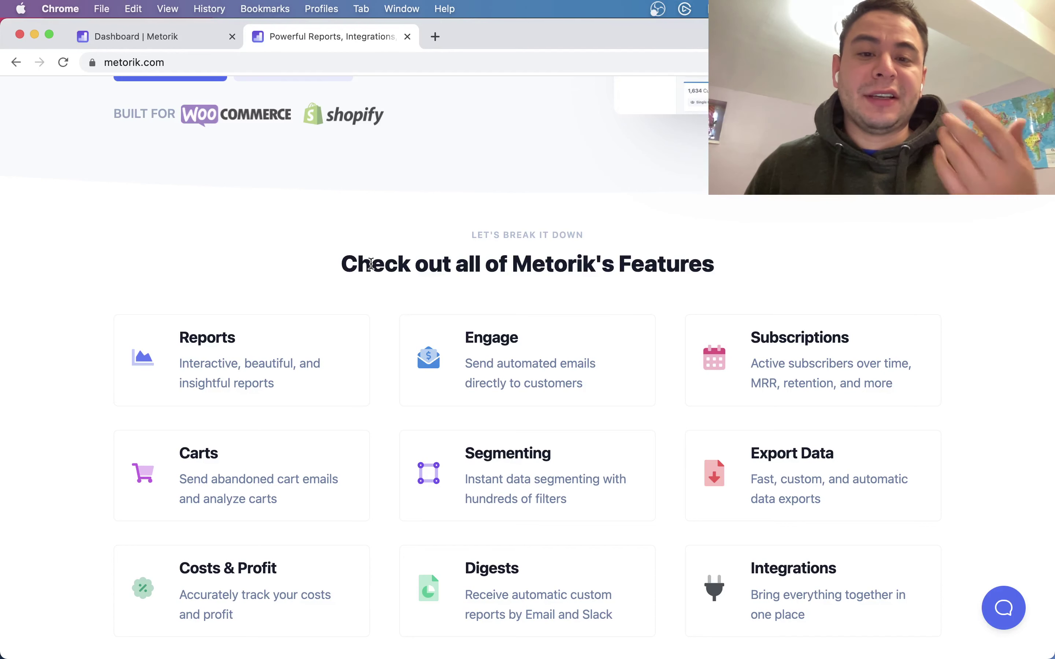
scroll(371, 264, "down", 3)
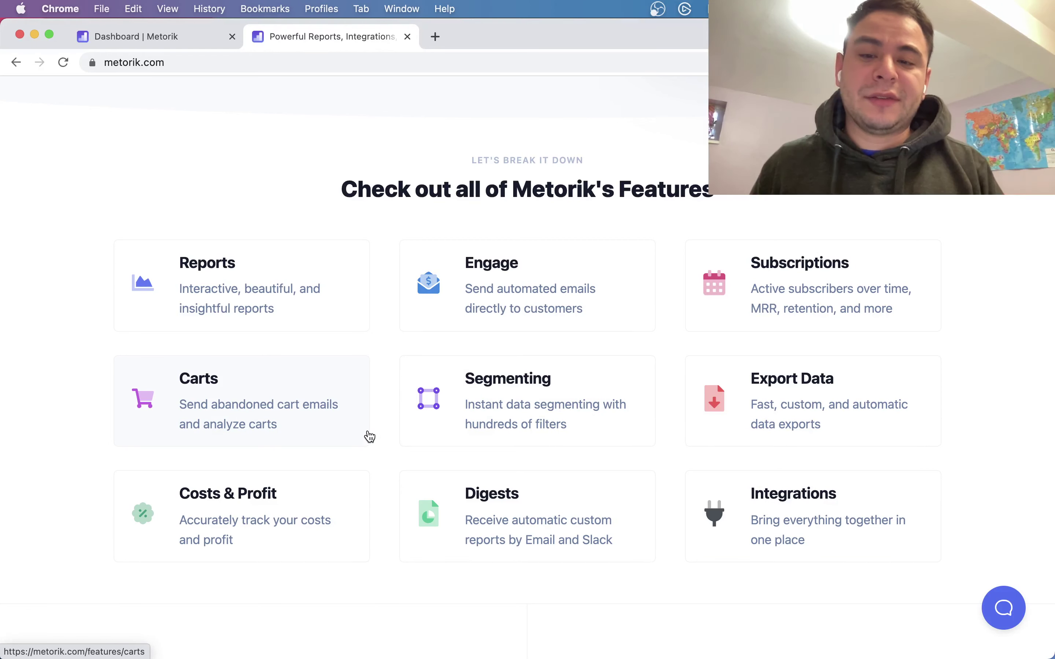
scroll(318, 540, "down", 3)
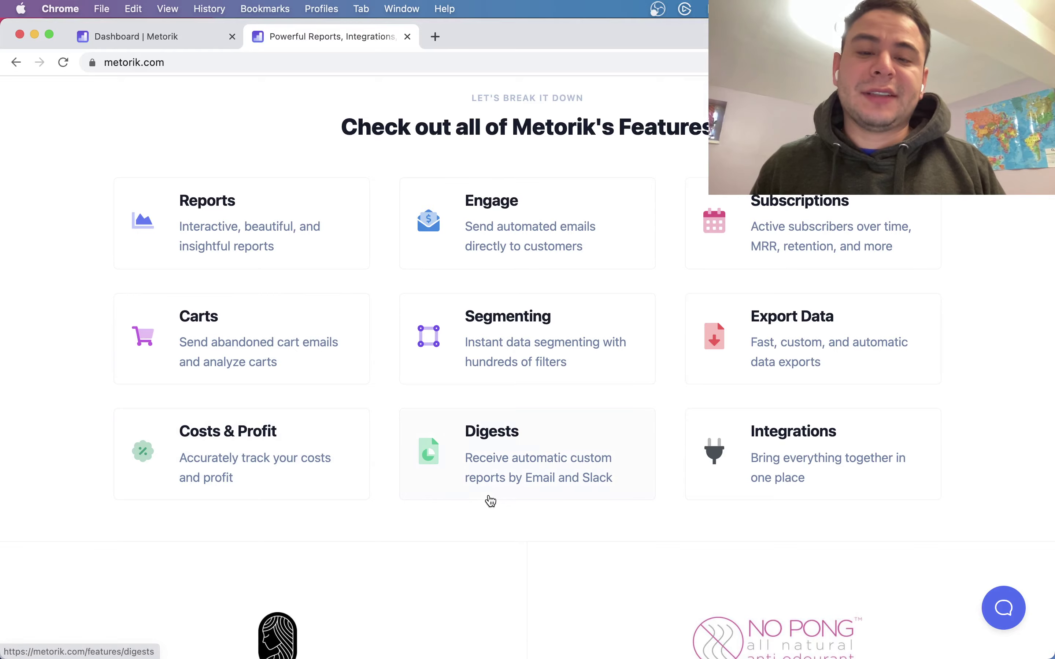
scroll(506, 564, "down", 8)
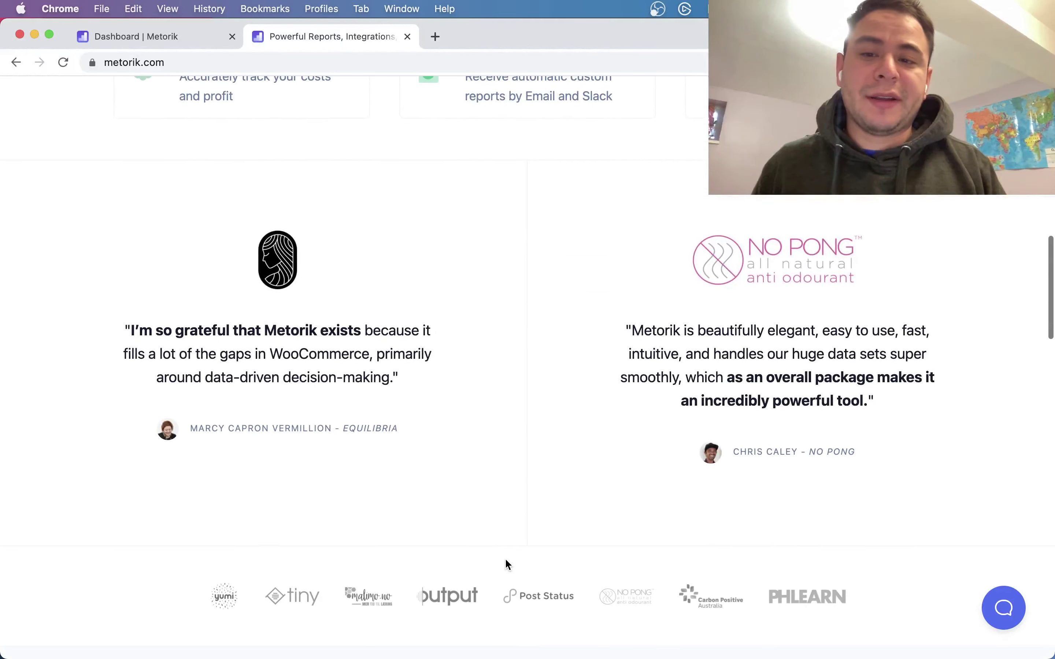
scroll(506, 561, "down", 10)
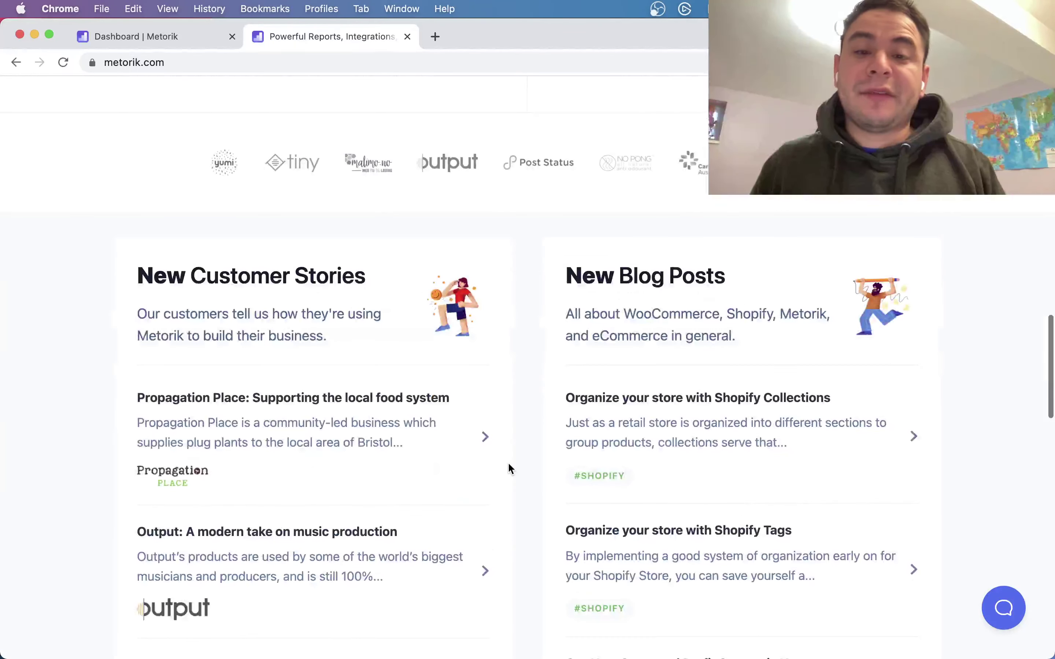
scroll(509, 465, "down", 13)
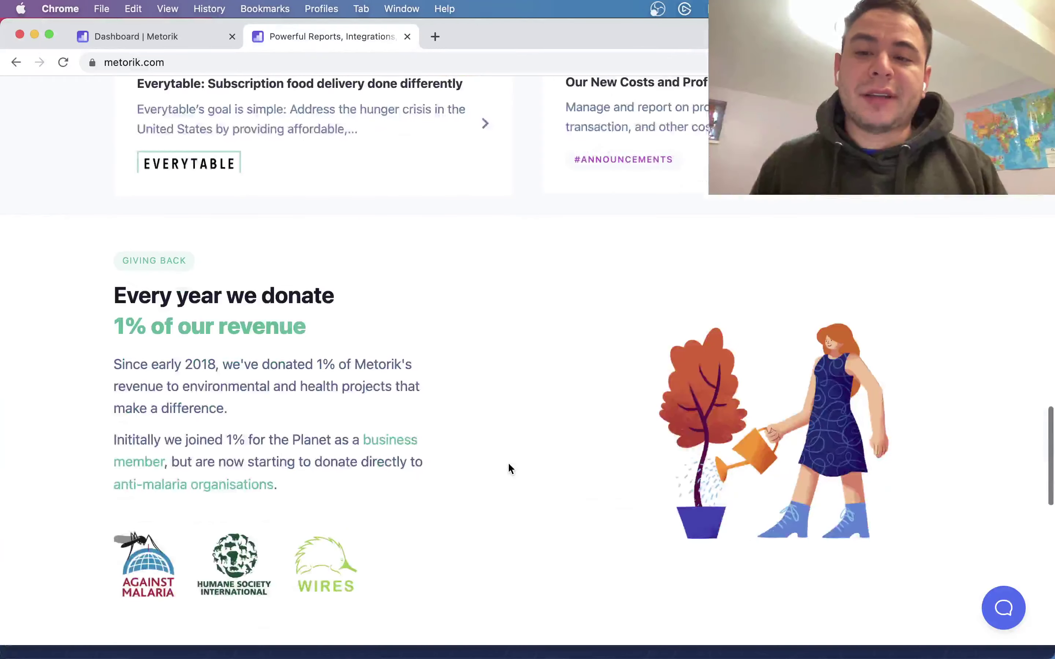
scroll(508, 462, "down", 15)
scroll(508, 462, "up", 20)
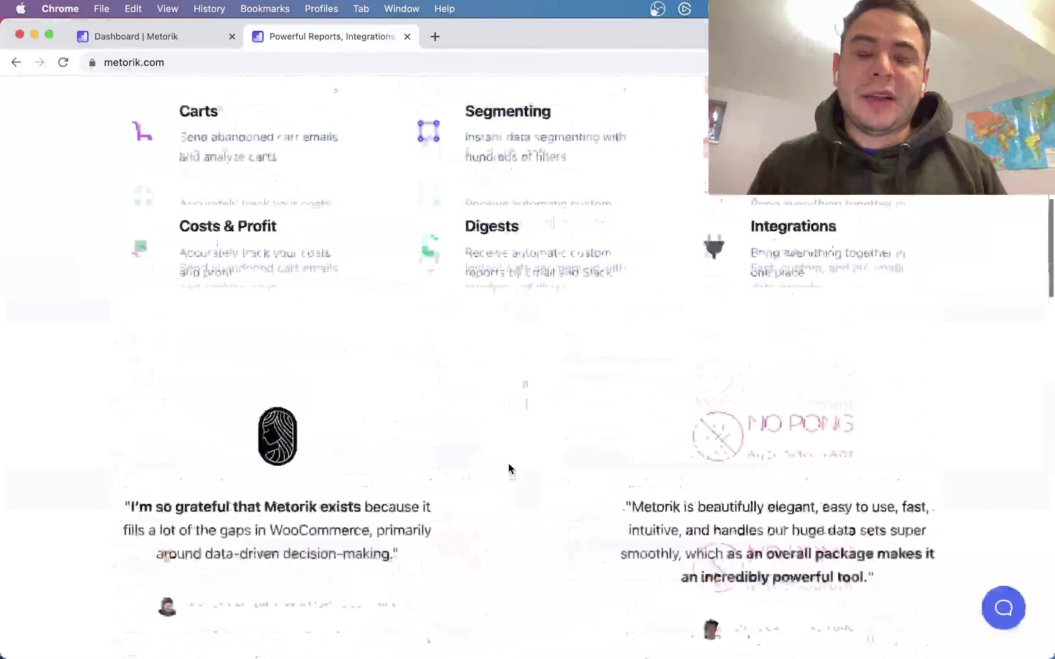
scroll(508, 462, "up", 15)
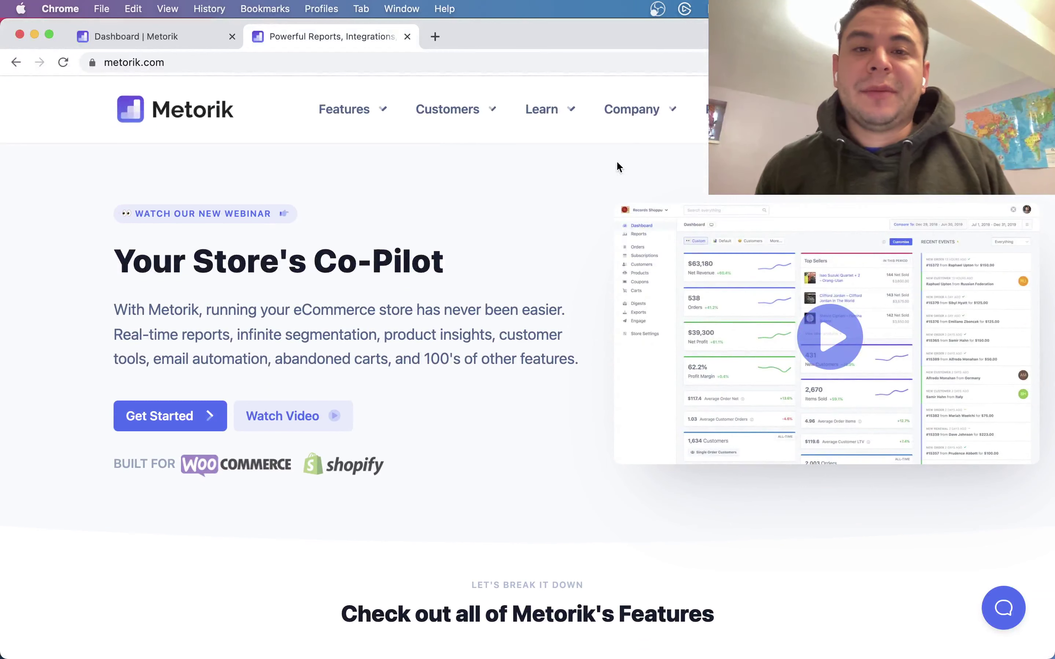
Open Metorik's pricing page and scroll down to the price calculator
left_click(728, 109)
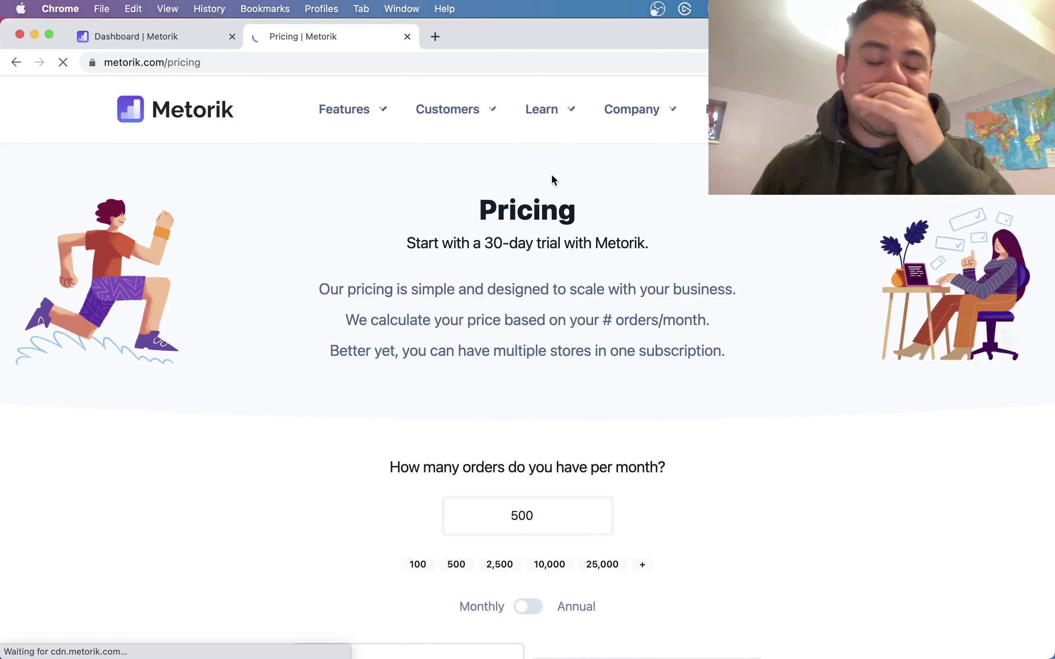
left_click_drag(406, 242, 575, 244)
scroll(466, 310, "down", 1)
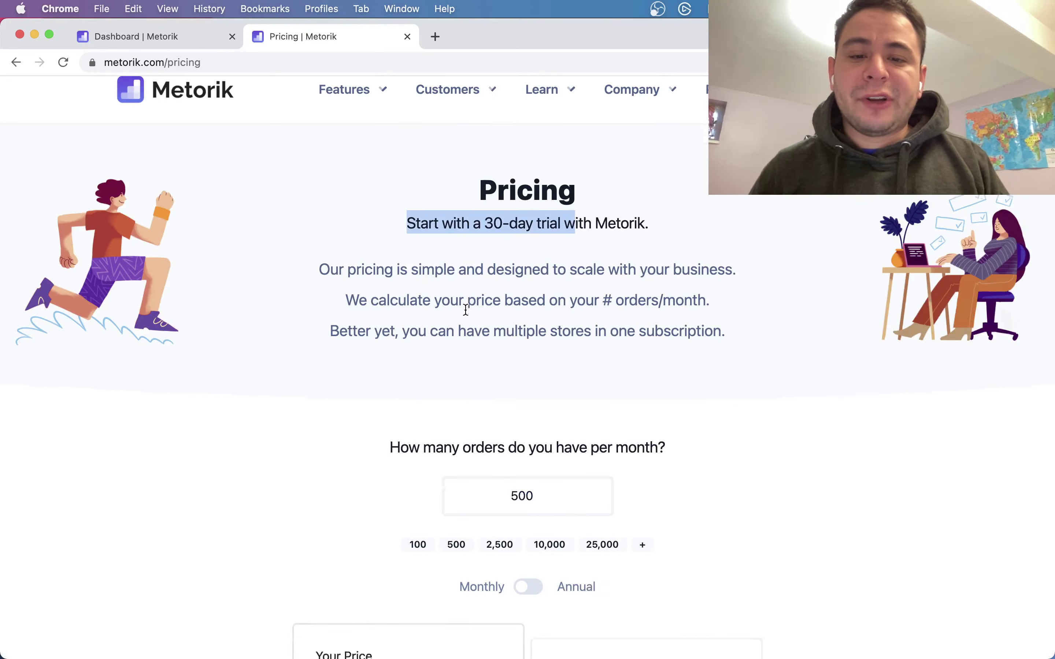
scroll(465, 310, "down", 3)
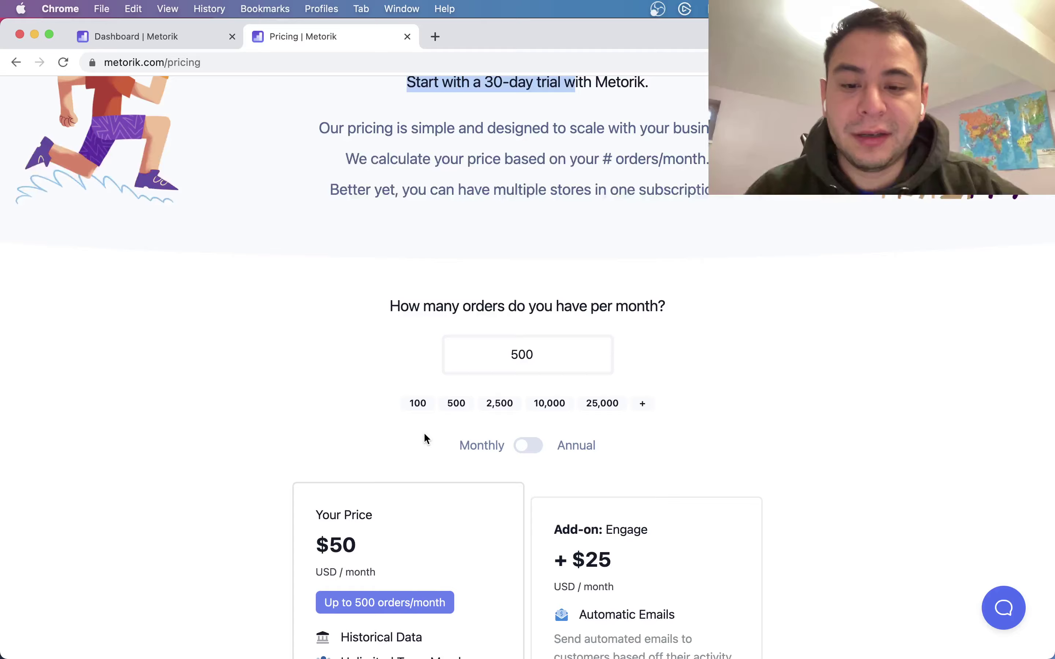
scroll(427, 439, "down", 3)
Try 2,500, 10,000, then 25,000 monthly orders, landing on $500 plus a $300 Engage add-on
left_click(499, 285)
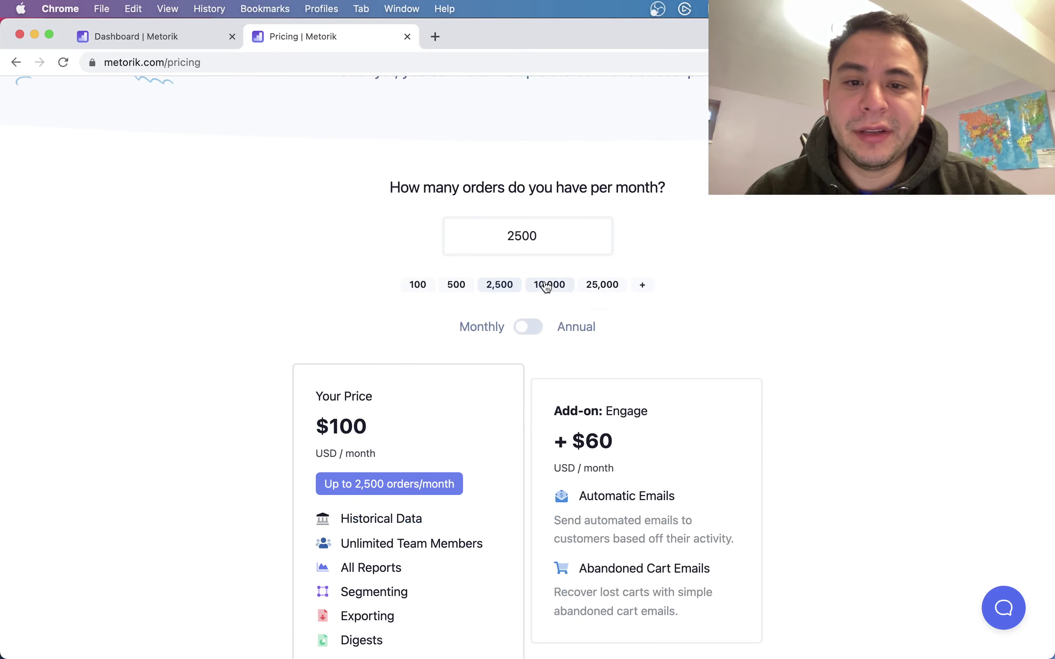
left_click(548, 286)
left_click(601, 286)
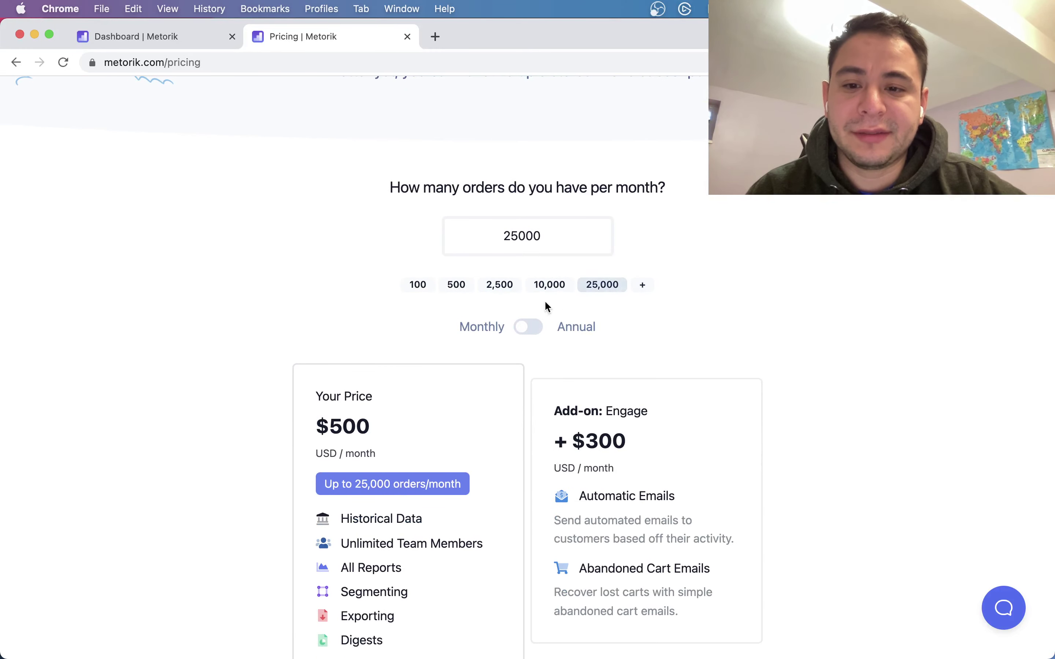
scroll(424, 412, "down", 4)
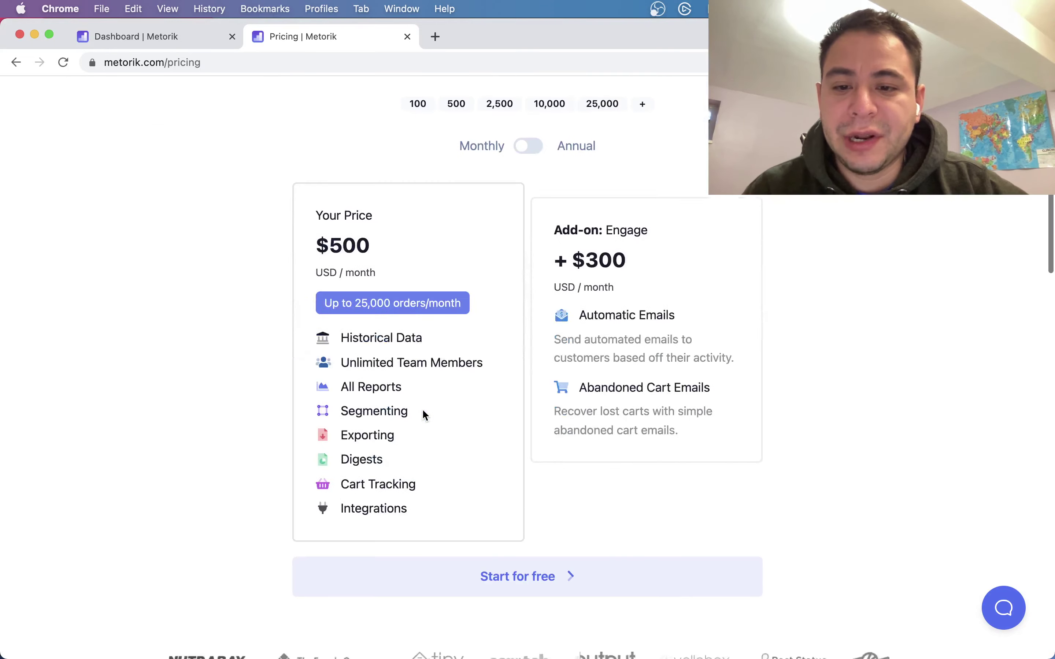
scroll(423, 415, "down", 4)
scroll(471, 346, "up", 3)
scroll(472, 347, "down", 3)
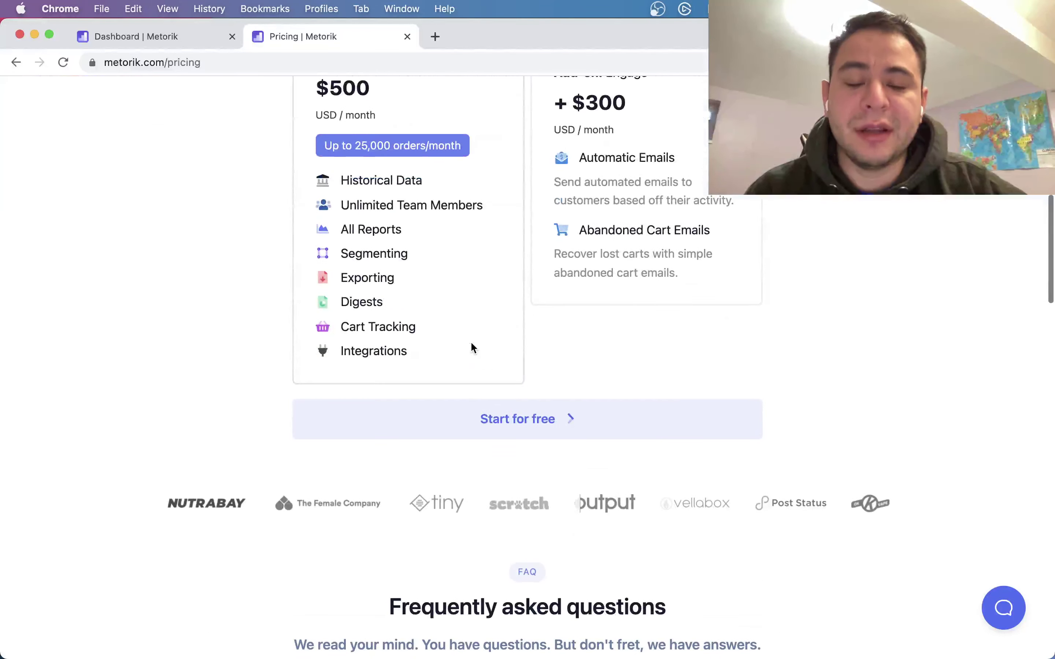
scroll(471, 344, "up", 15)
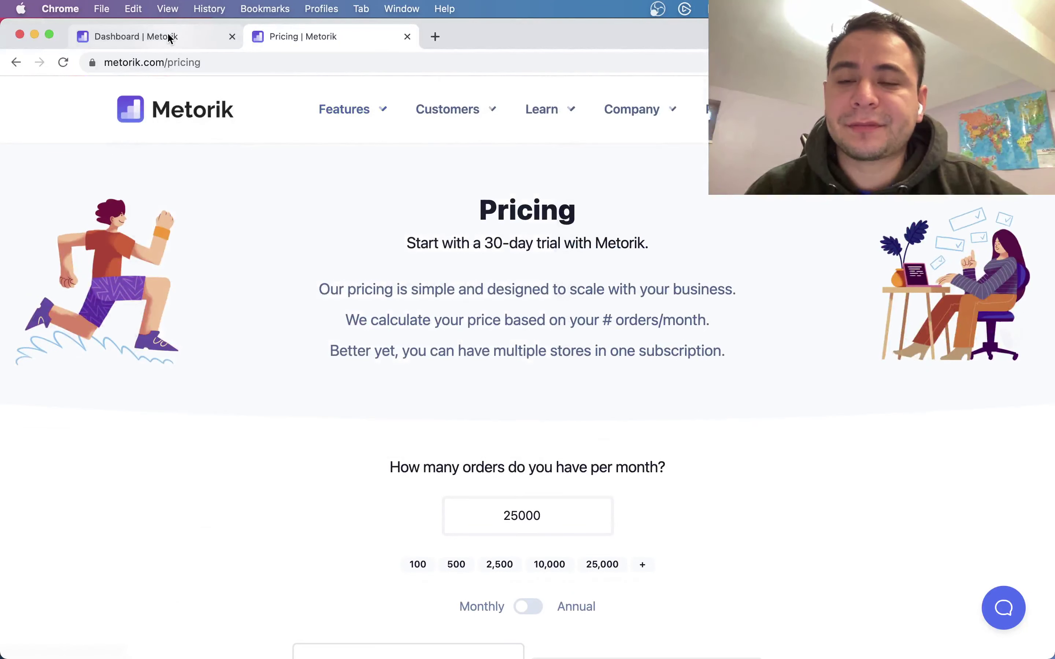
Compare the store dashboard against Last Month, Nov 1–30, 2020, showing $8,597 net revenue
left_click(167, 35)
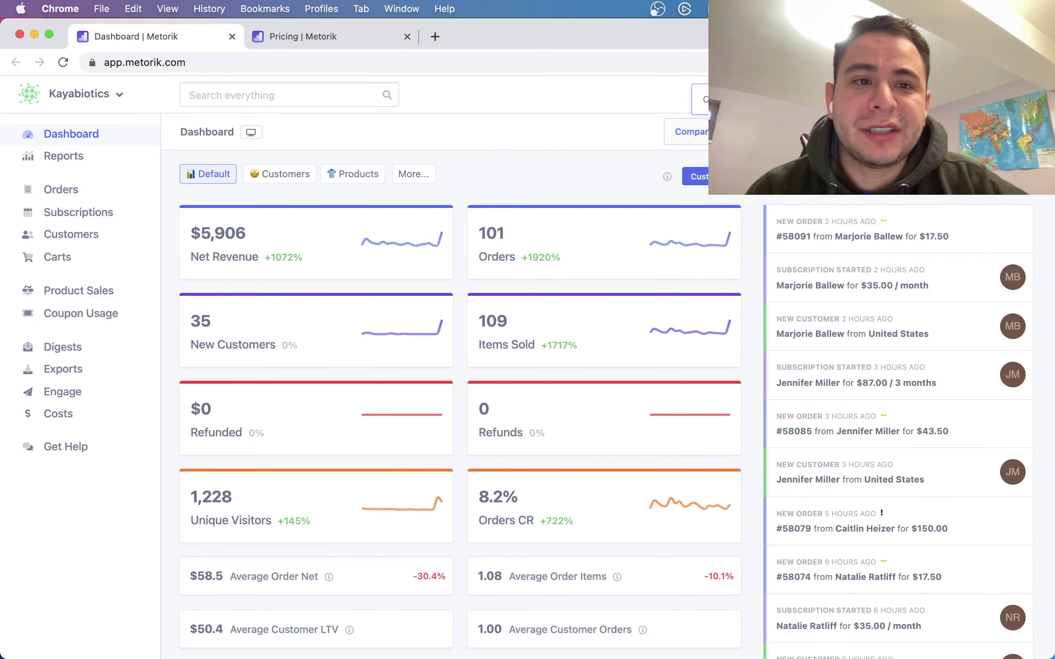
left_click(691, 131)
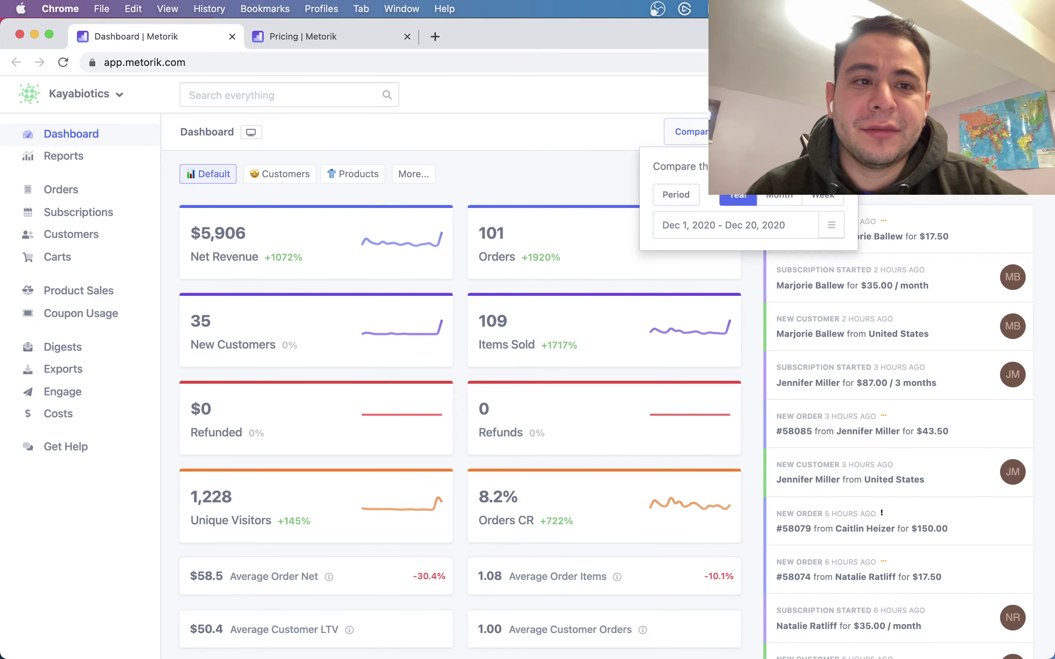
left_click(980, 99)
left_click(952, 197)
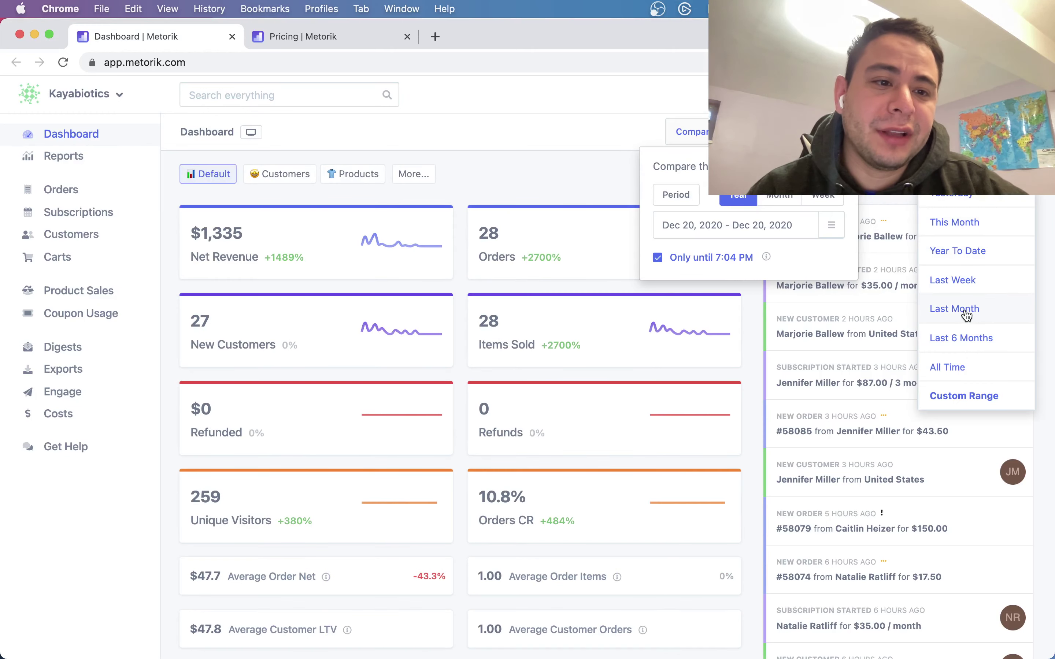
left_click(961, 310)
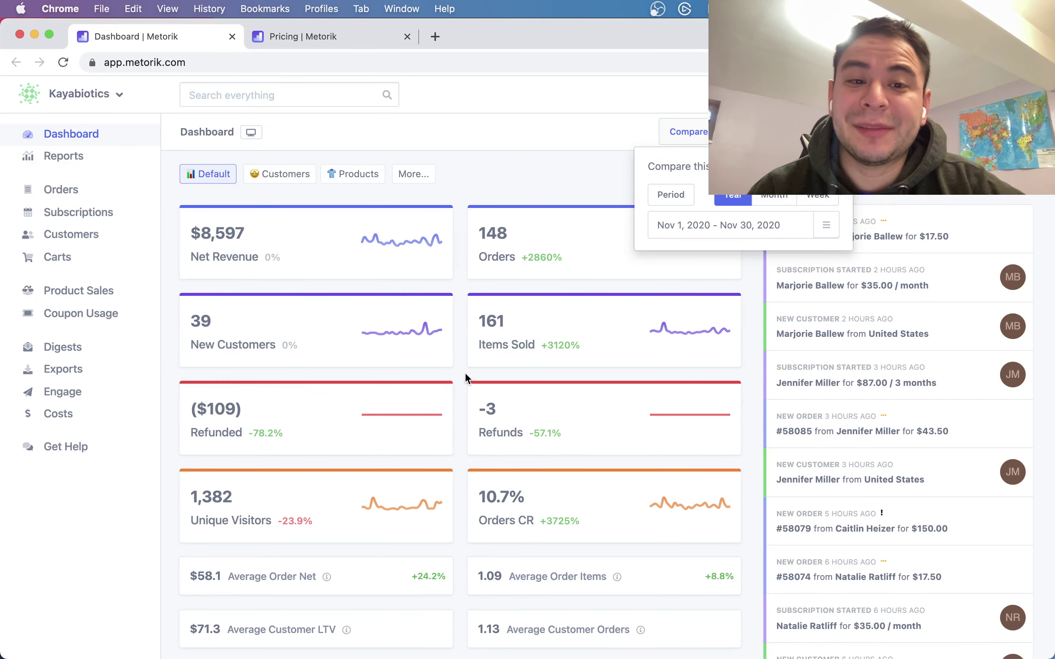
Scroll the dashboard and open the report behind New Subscriptions
scroll(465, 378, "down", 5)
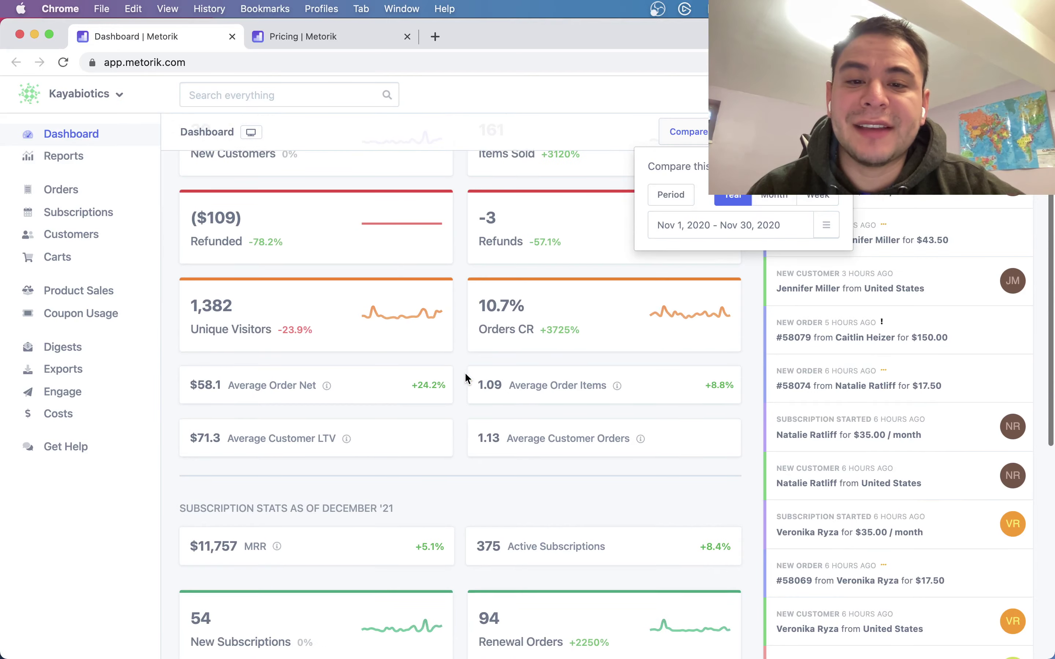
scroll(466, 378, "down", 2)
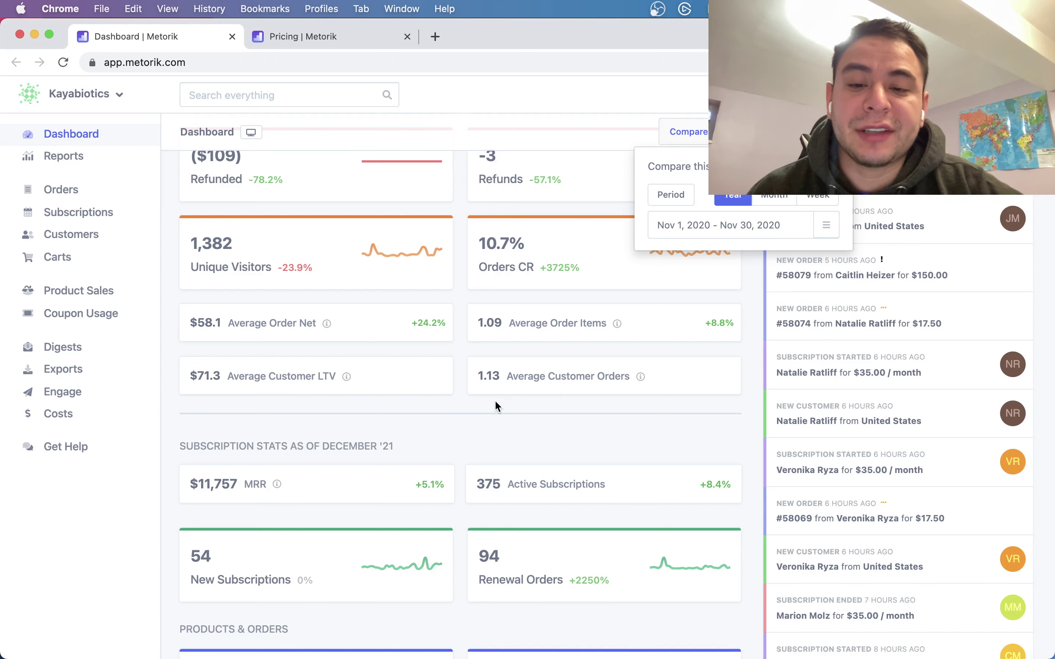
scroll(480, 408, "down", 5)
scroll(464, 375, "down", 2)
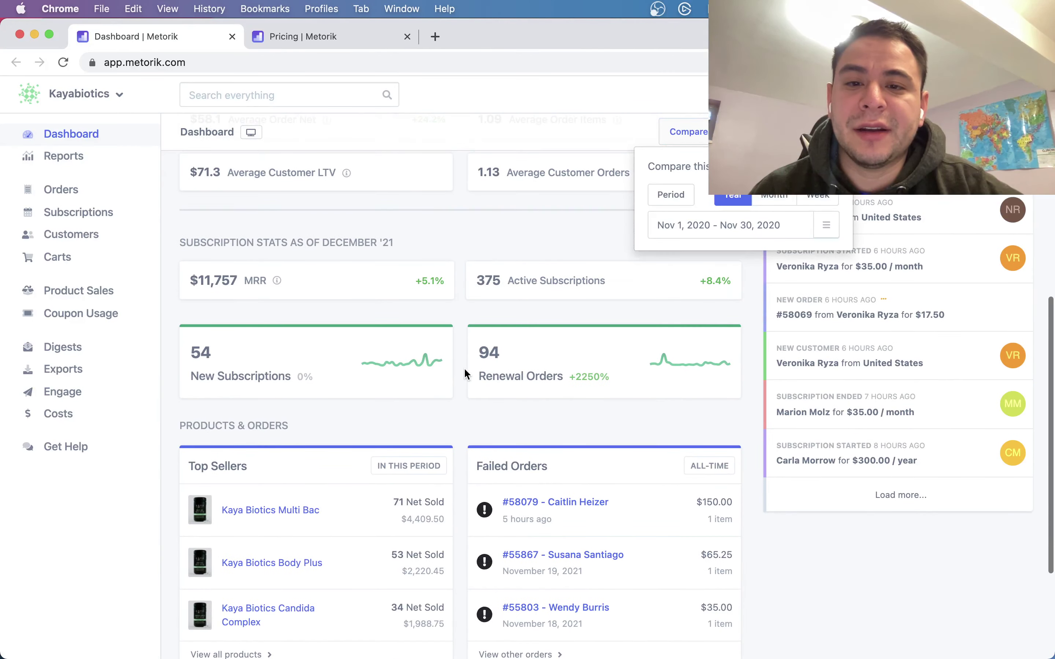
scroll(464, 373, "up", 1)
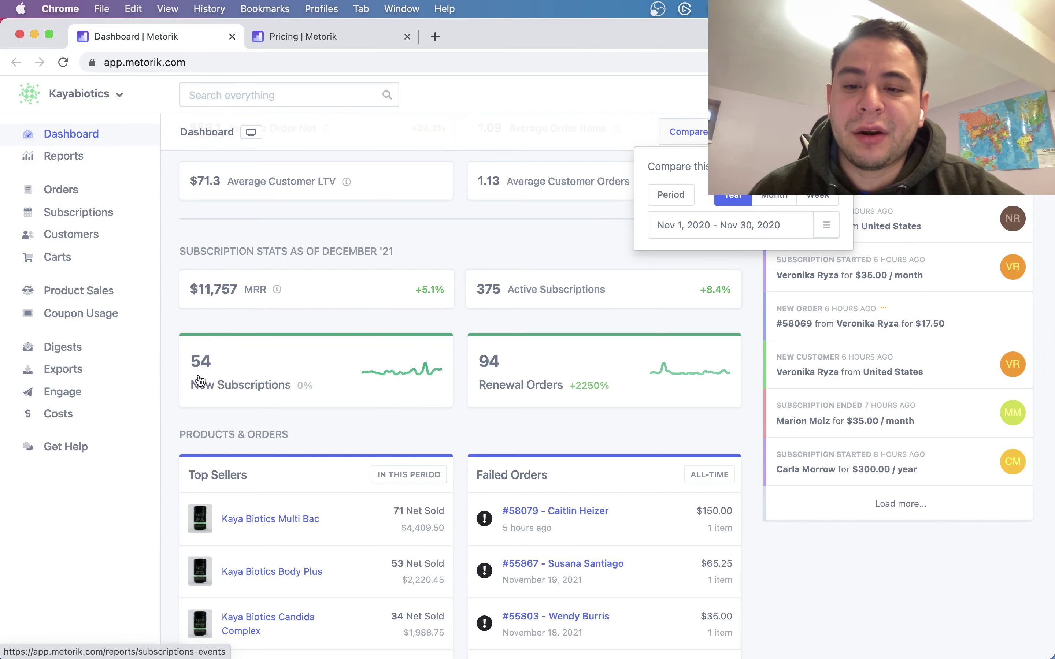
left_click(213, 373)
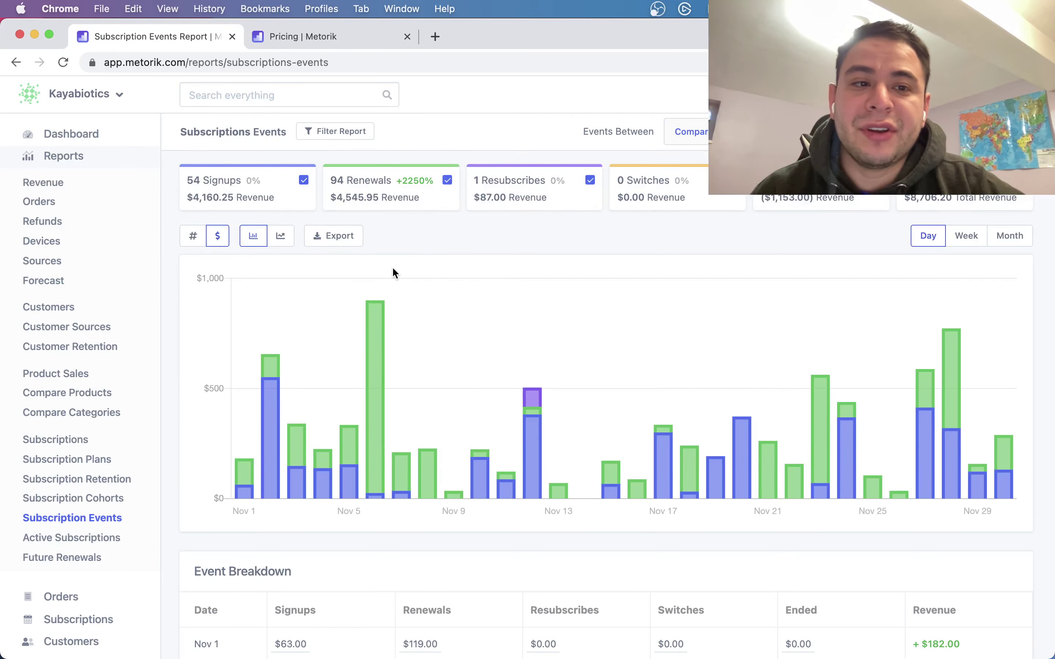
Review the Subscription Events breakdown totalling $8,706.20, then return to the dashboard
scroll(392, 270, "down", 2)
scroll(392, 268, "down", 7)
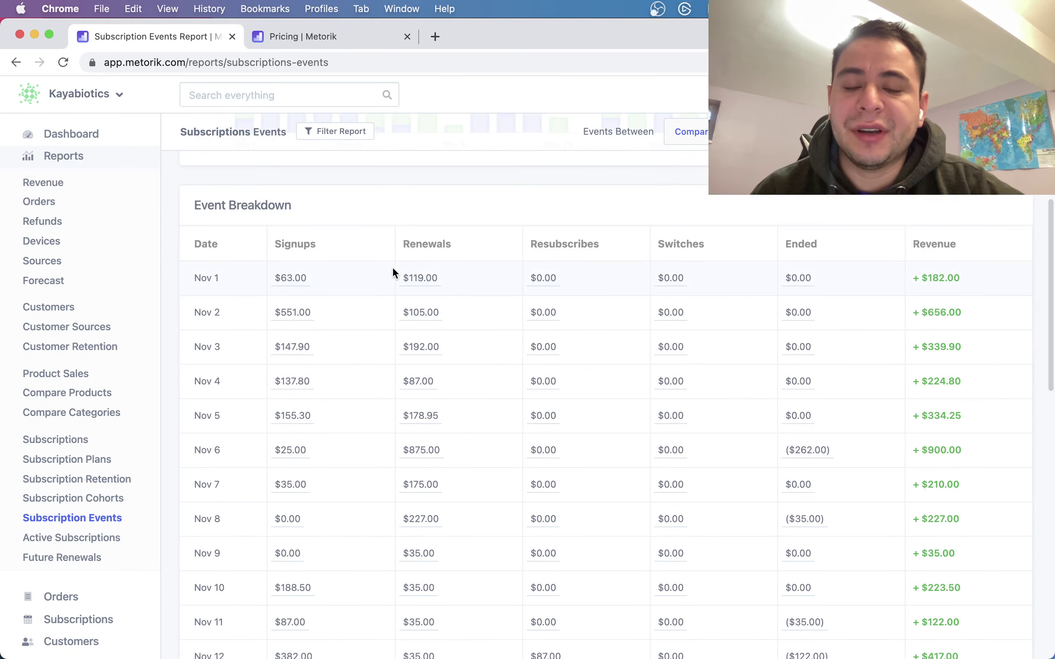
scroll(443, 366, "down", 2)
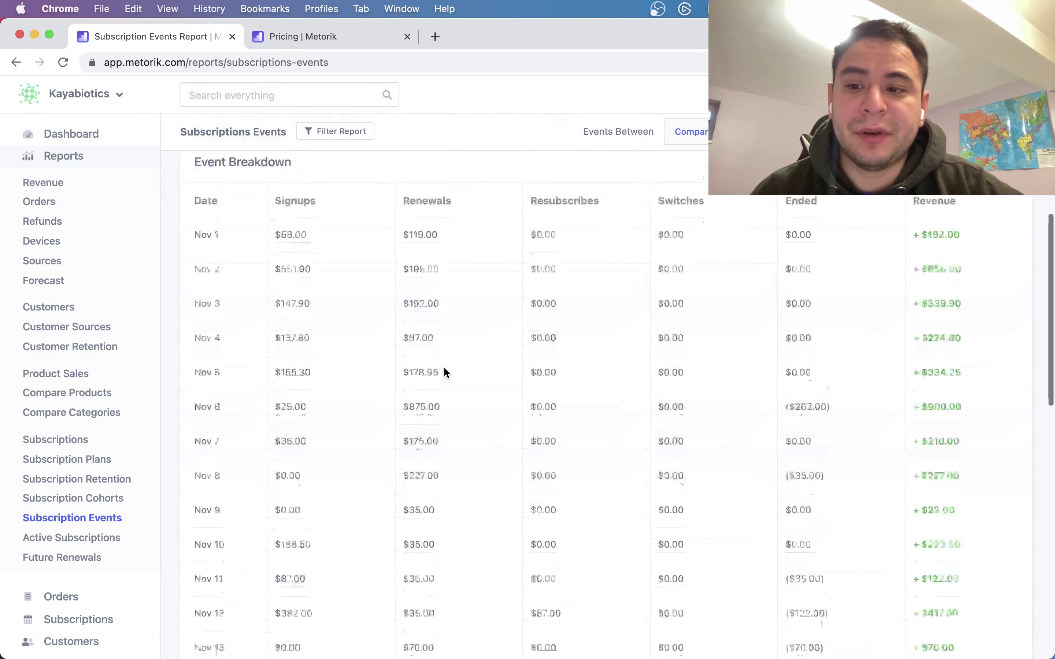
scroll(443, 366, "up", 10)
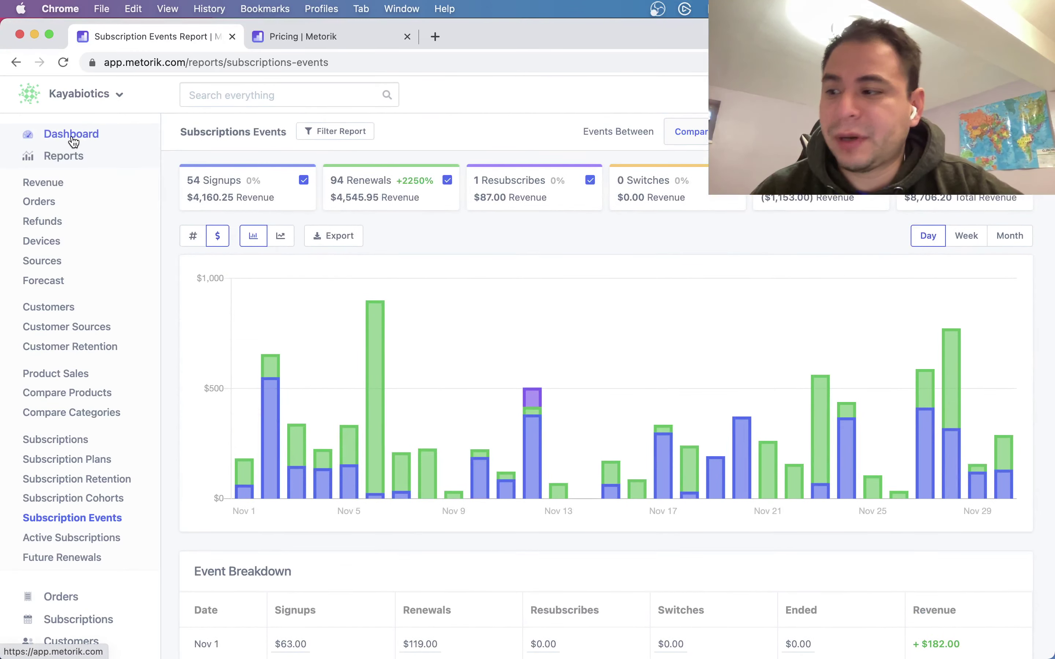
left_click(80, 138)
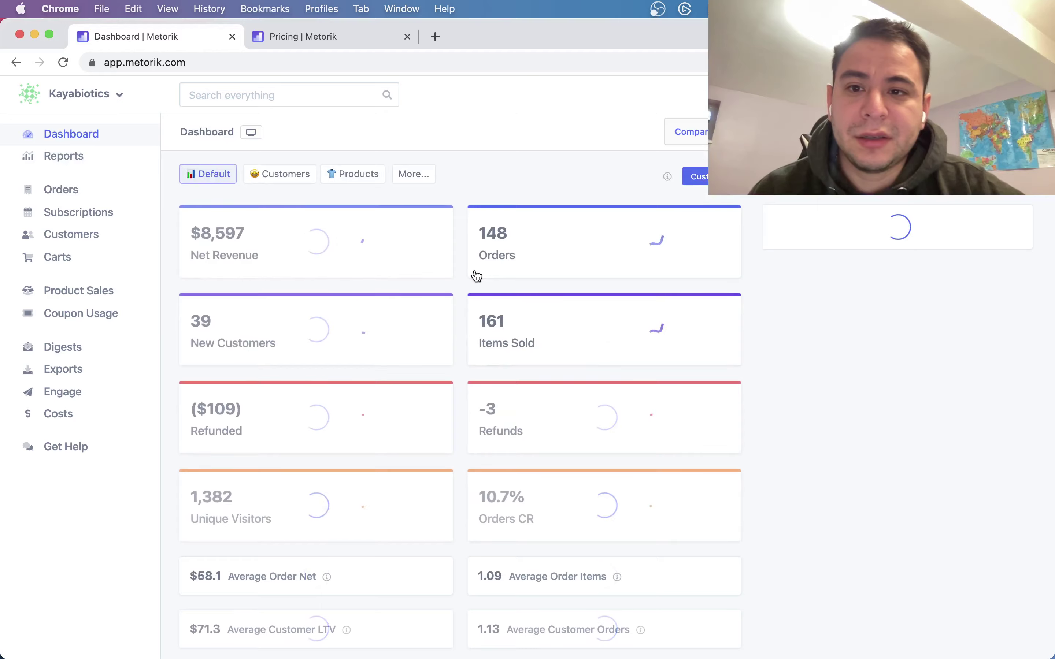
Show the Customers layout: 916 repeat customers, $184,173 total LTV, $201.1 average LTV
left_click(281, 177)
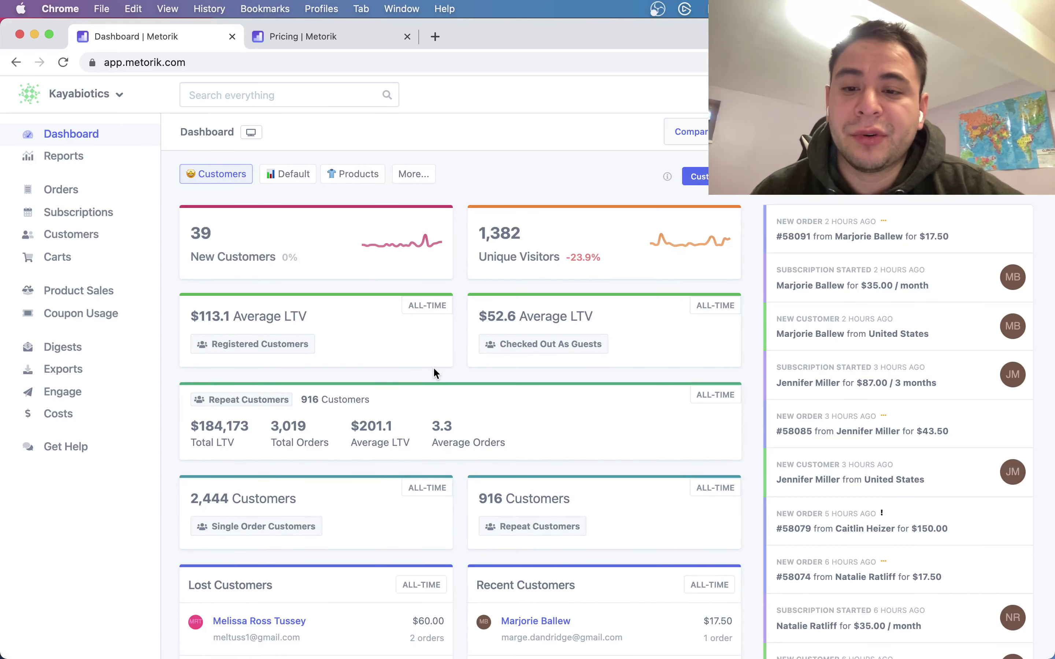
scroll(434, 373, "down", 2)
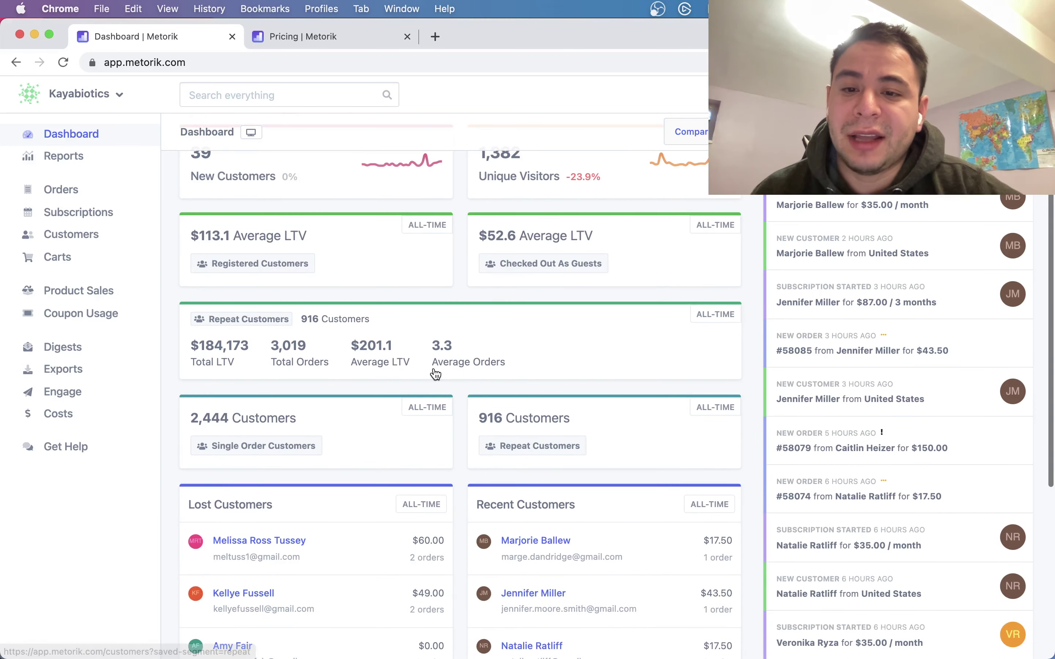
left_click(246, 353)
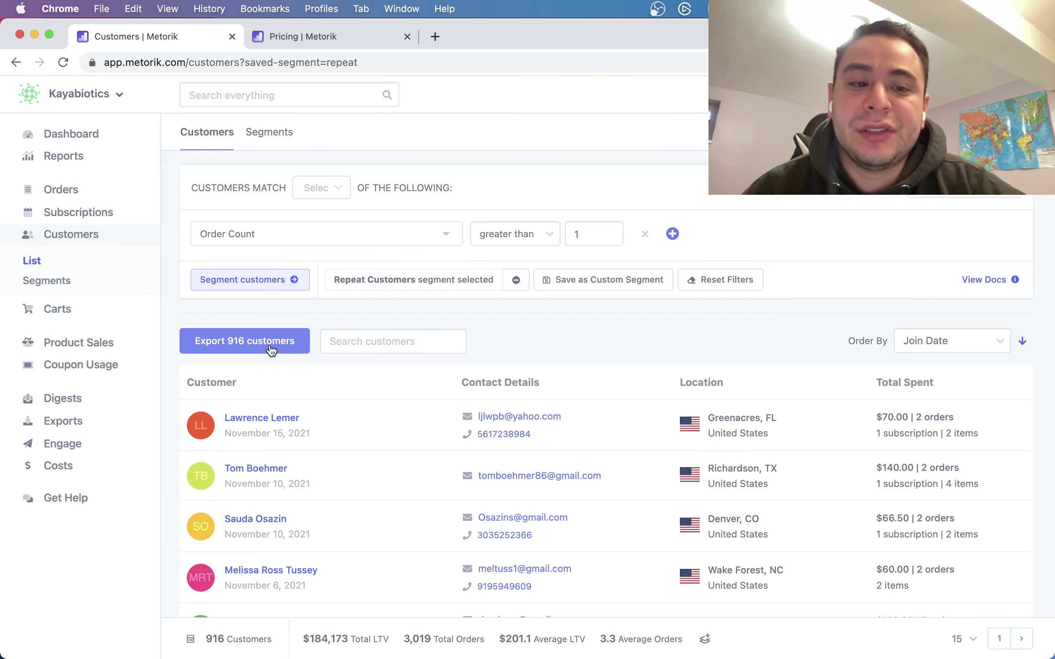
left_click(19, 65)
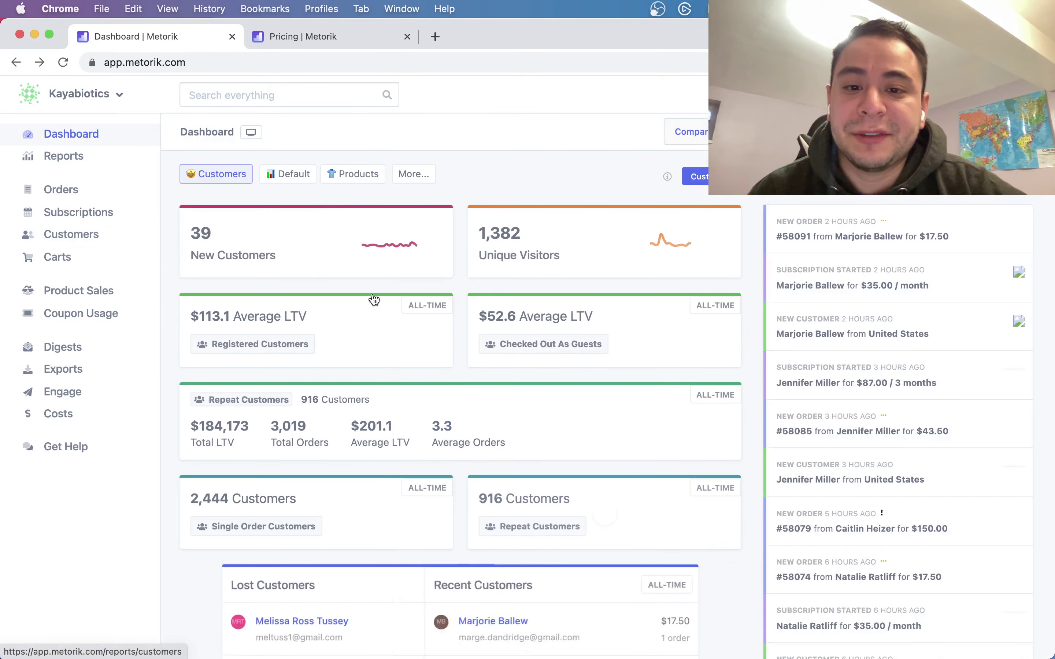
scroll(379, 323, "down", 6)
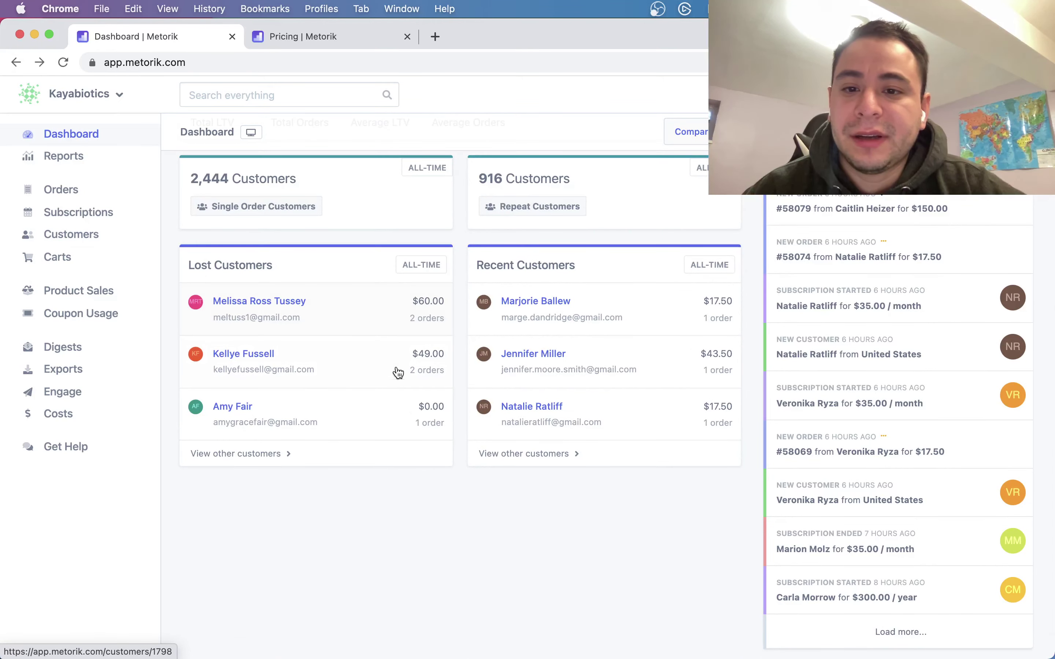
scroll(390, 390, "up", 1)
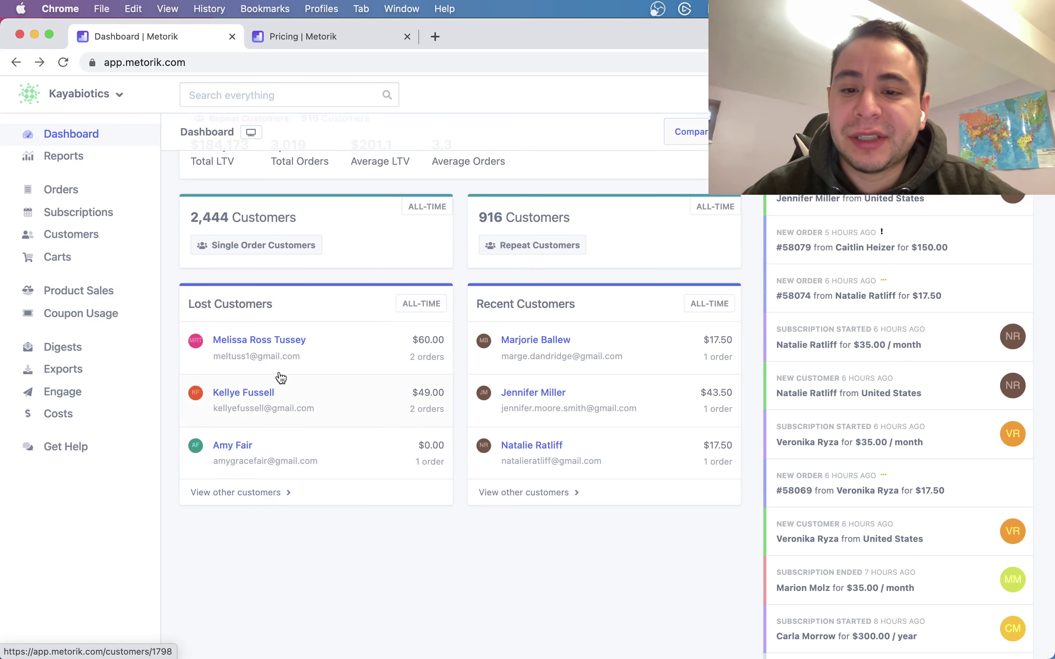
left_click(325, 353)
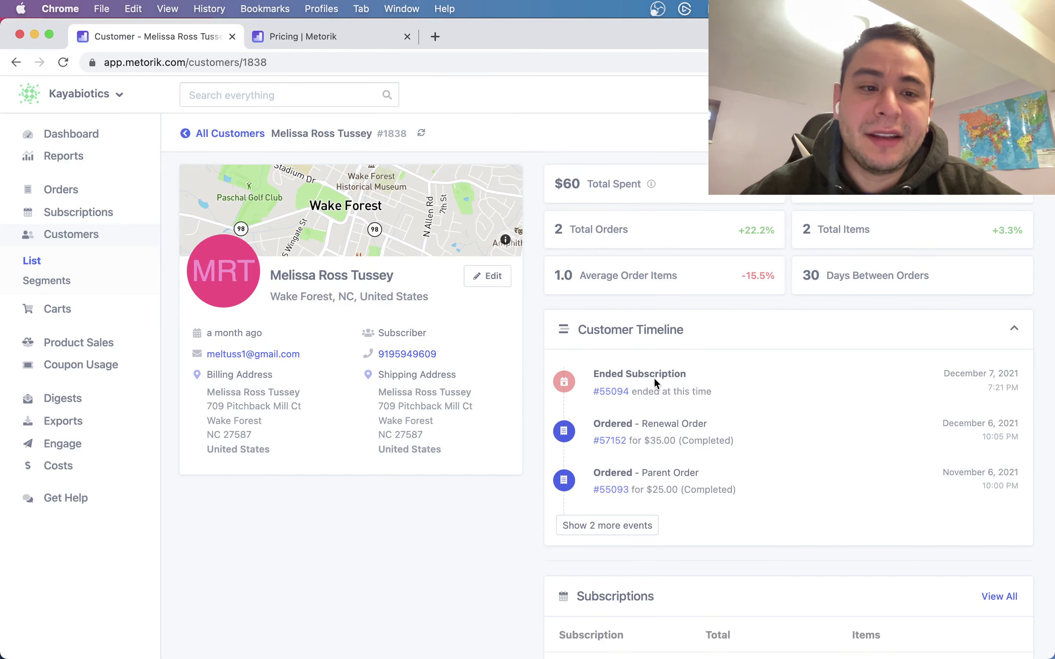
Scroll the lost customer's profile and highlight the UTM campaign peoples_pharmacy_newsletter
scroll(584, 435, "down", 3)
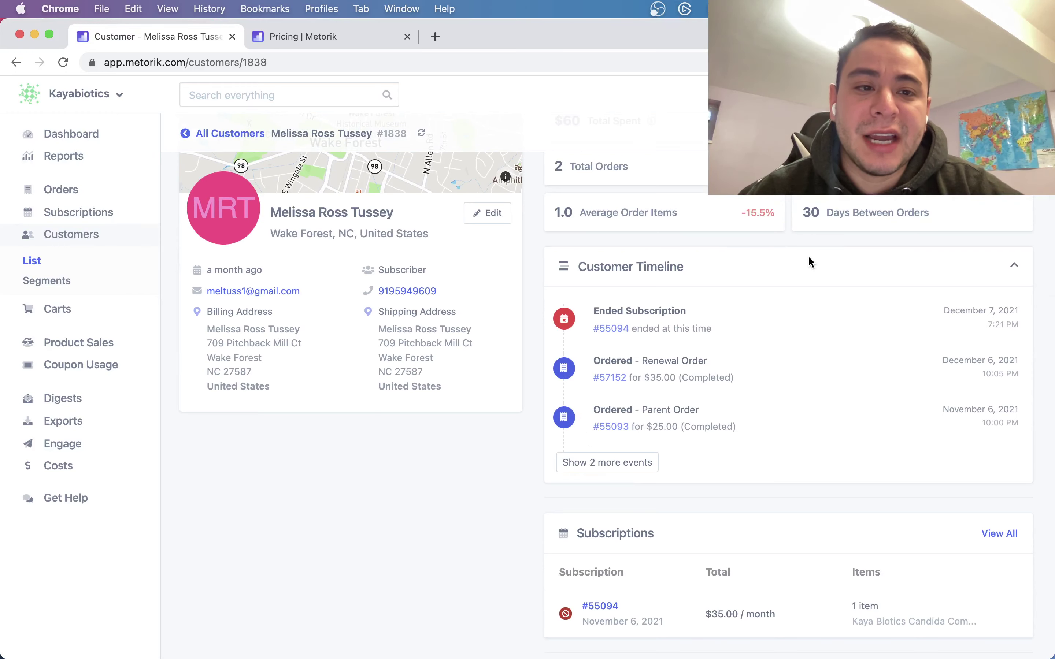
scroll(764, 285, "down", 15)
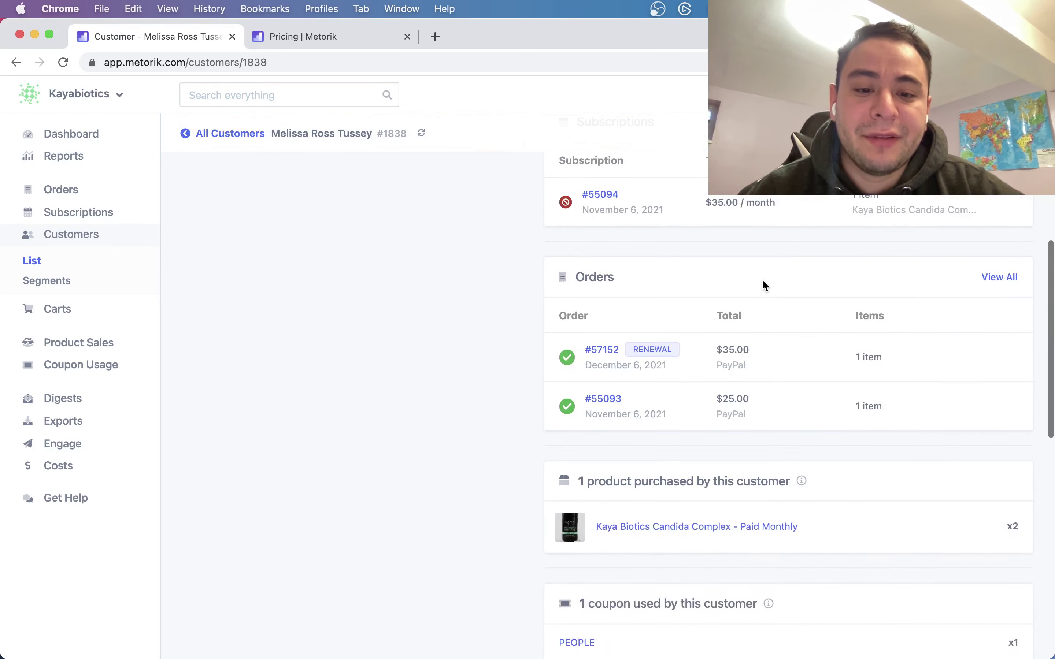
scroll(764, 286, "down", 10)
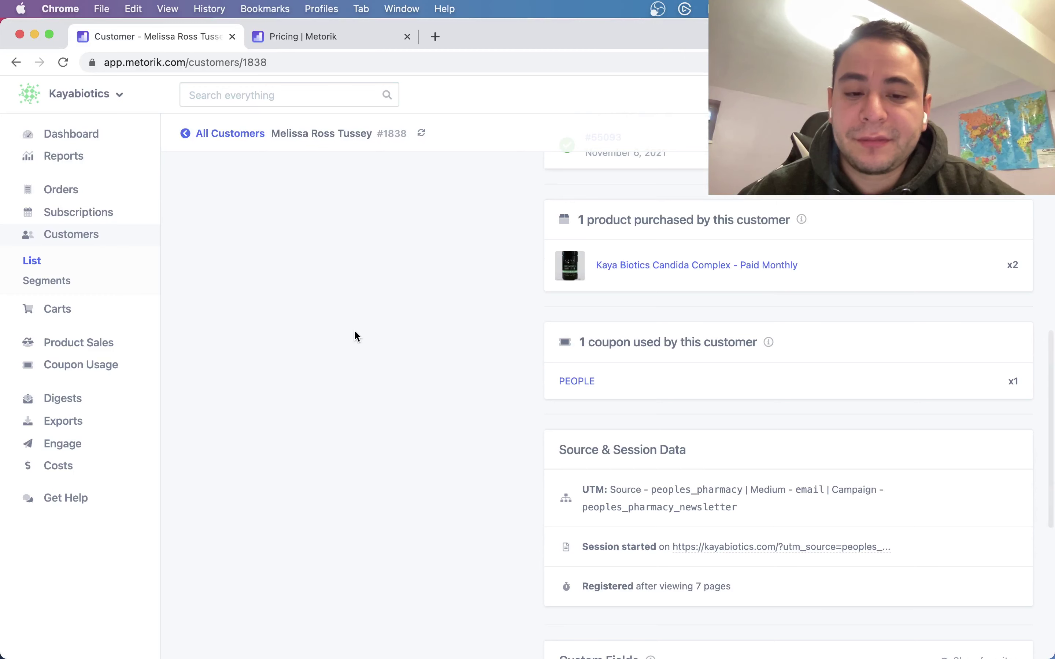
scroll(355, 336, "down", 4)
left_click_drag(745, 412, 581, 394)
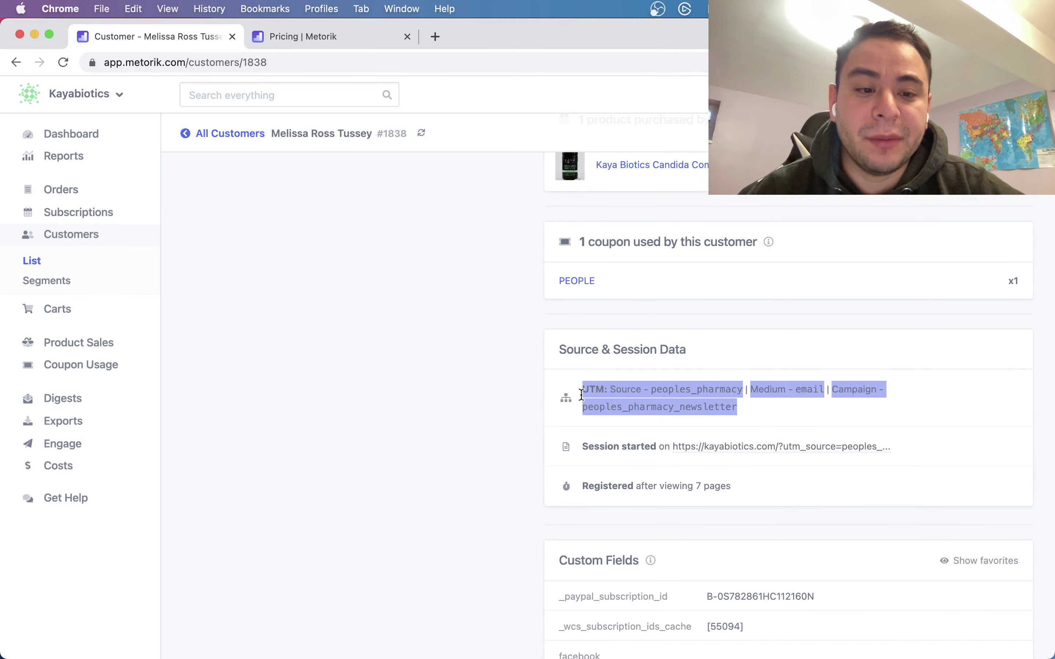
left_click(639, 403)
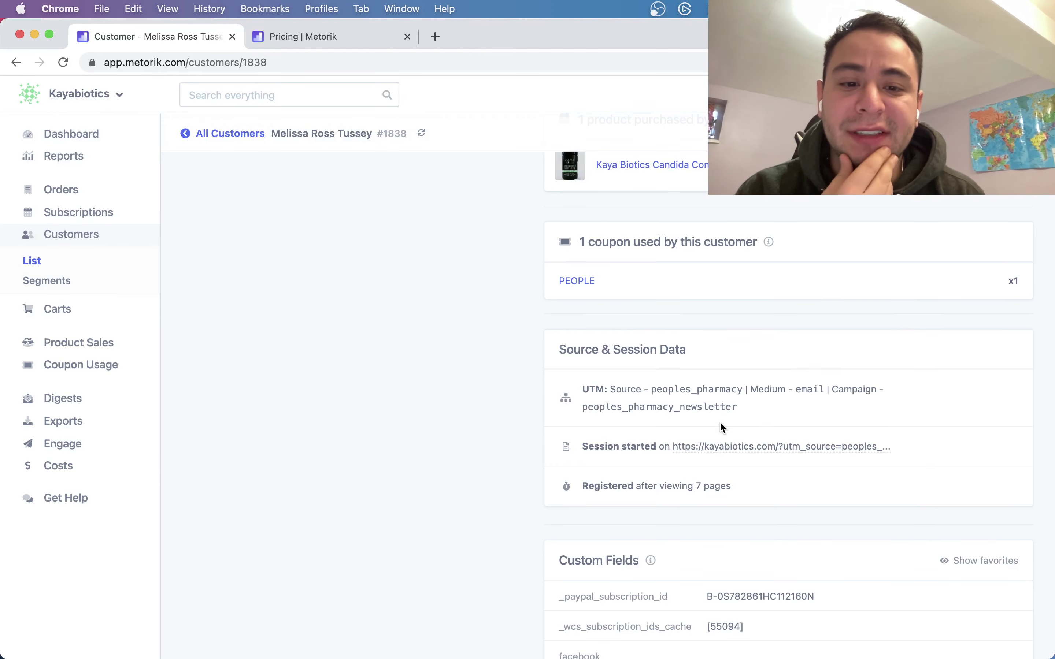
double_click(595, 407)
left_click(591, 406)
scroll(589, 403, "down", 6)
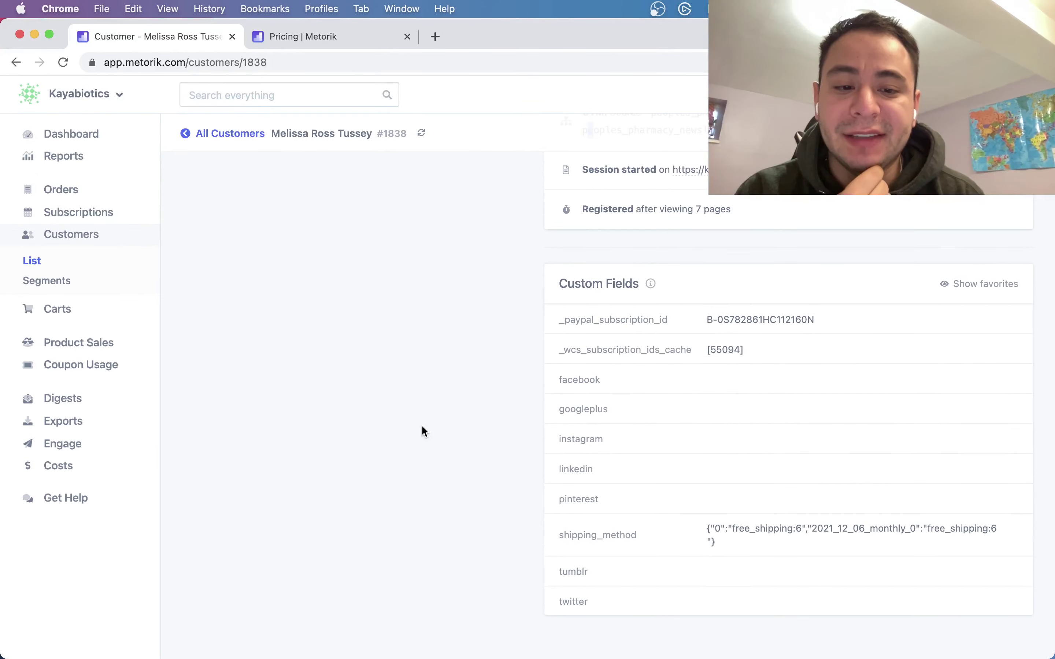
In the Customers list, set Order Count greater than 10 and remove the Repeat Customers segment
left_click(68, 192)
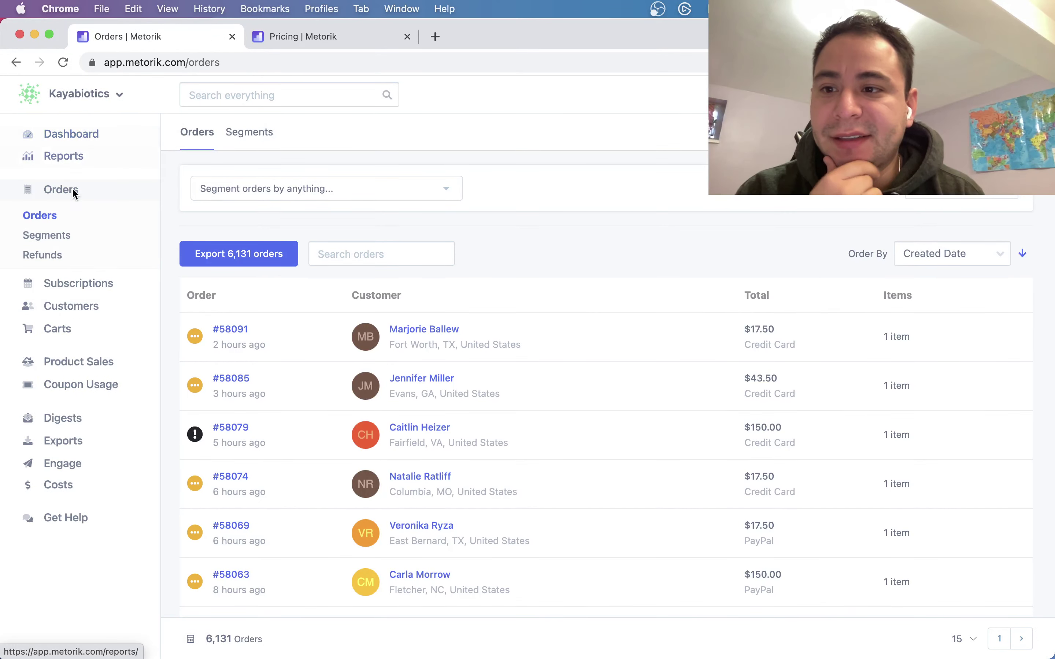
left_click(82, 307)
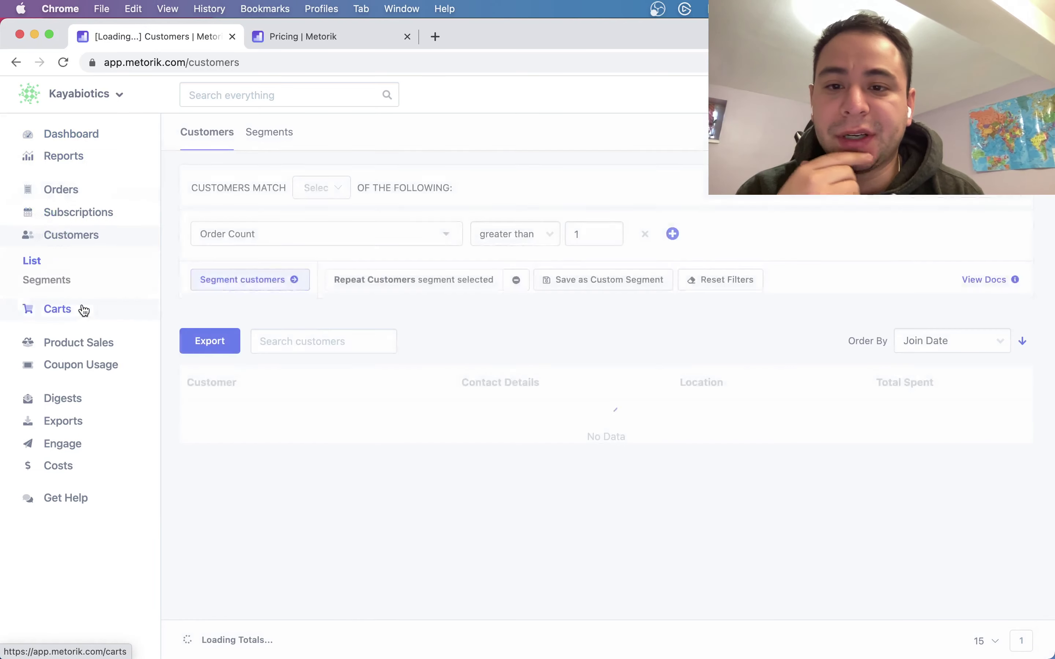
left_click(586, 223)
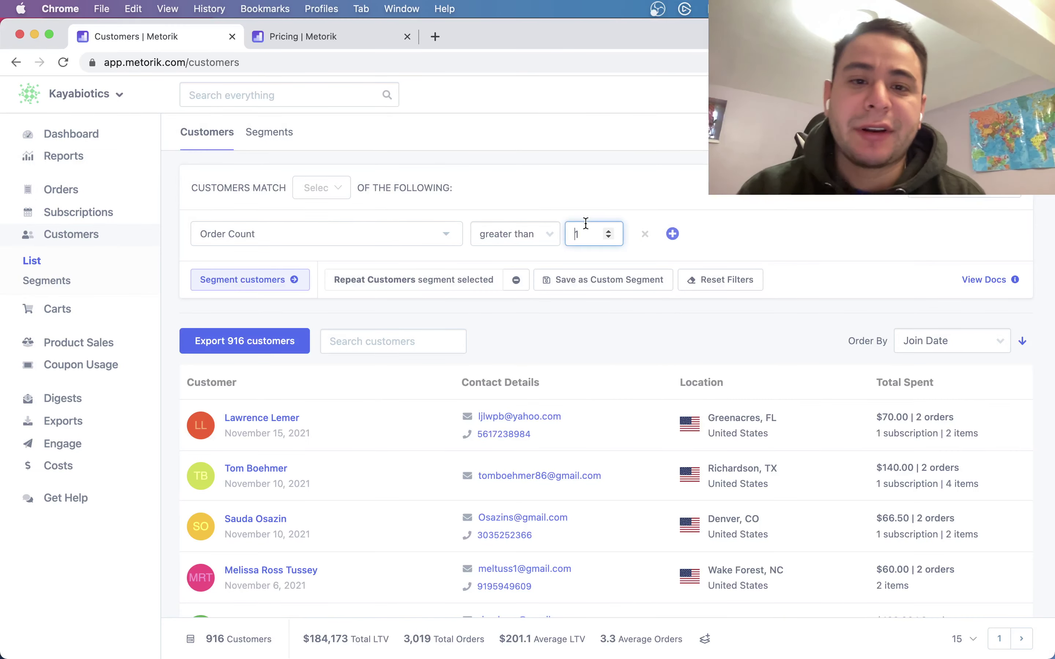
type("0")
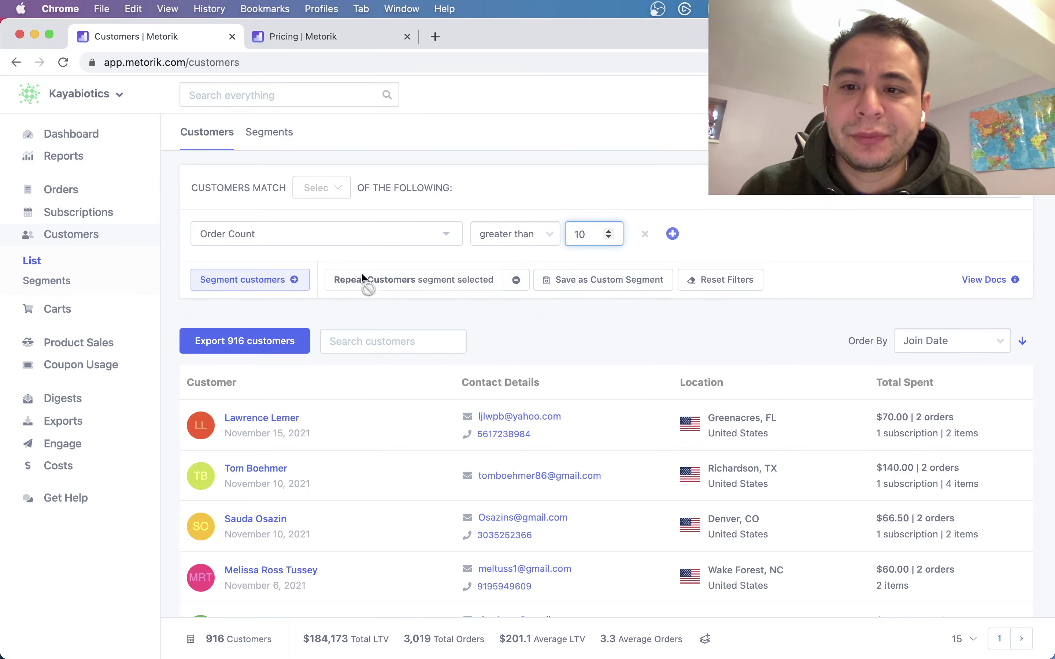
left_click(516, 280)
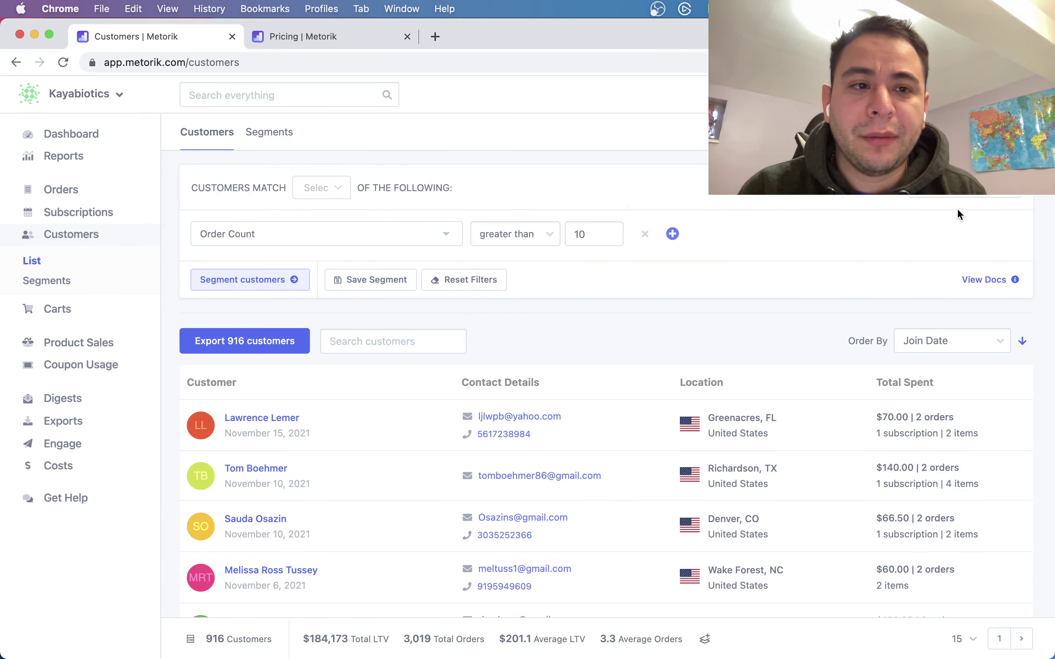
Apply the VIP segment (Total Spent over $143) and sort its 565 customers by Order Count
left_click(945, 197)
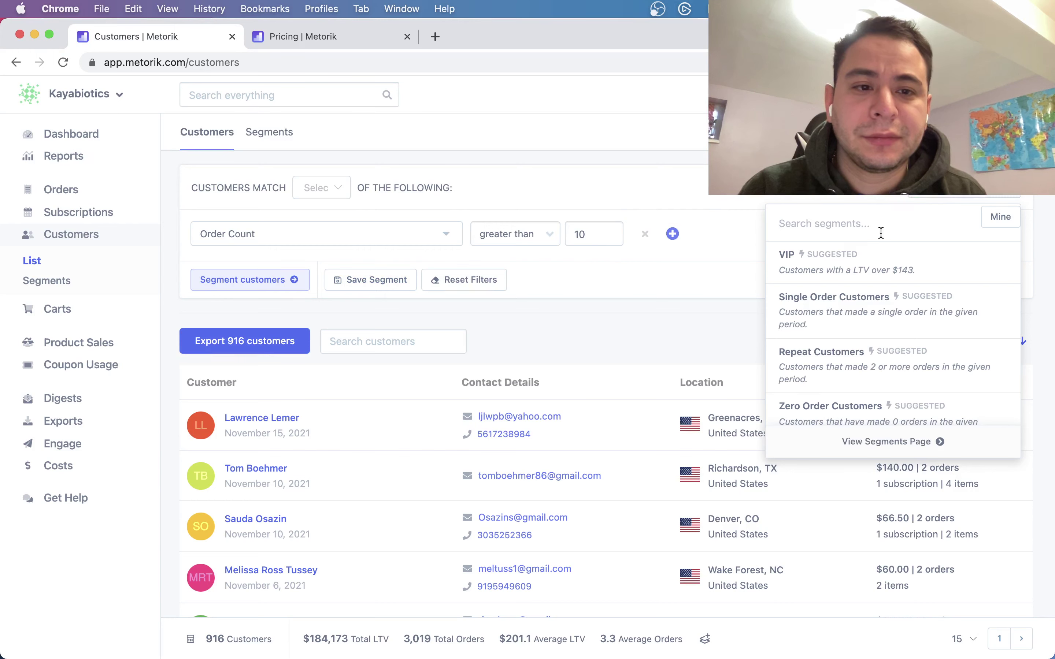
left_click(833, 266)
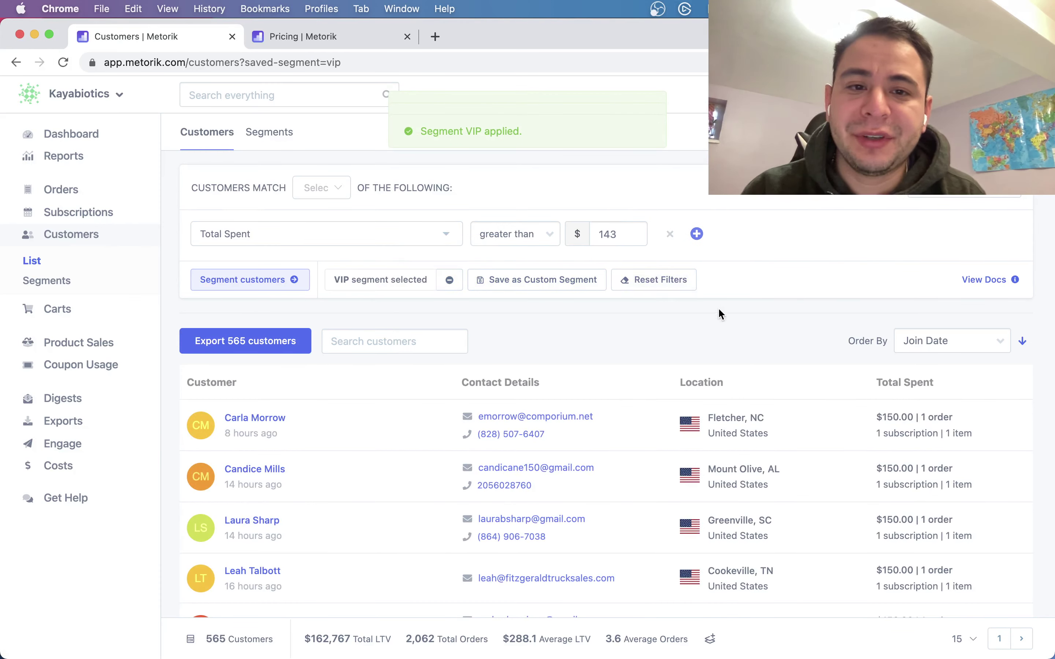
scroll(526, 345, "down", 1)
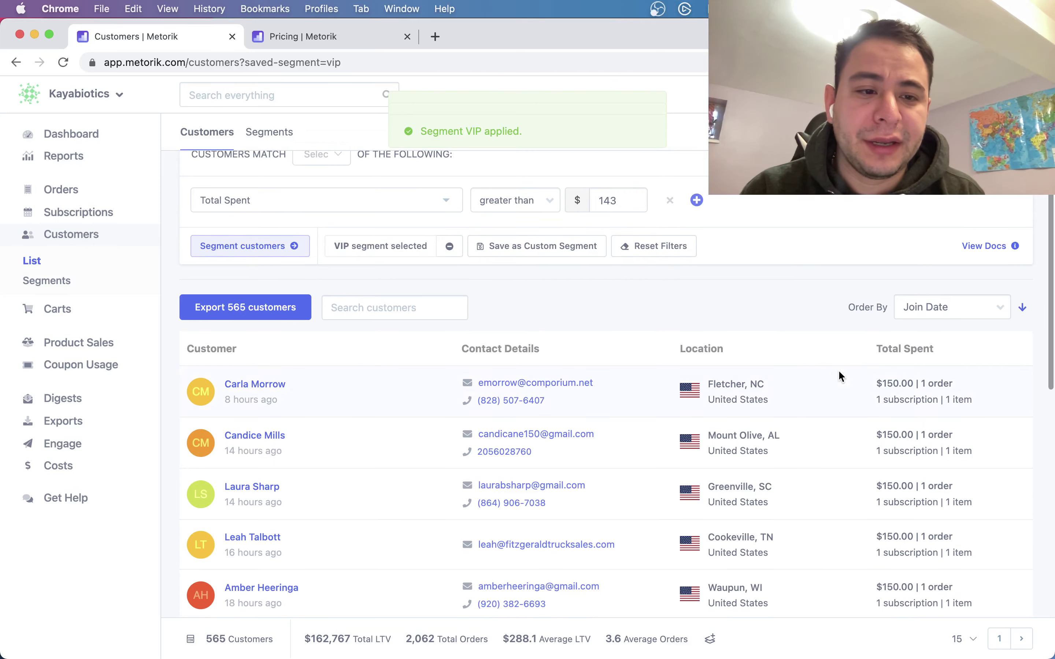
left_click(930, 307)
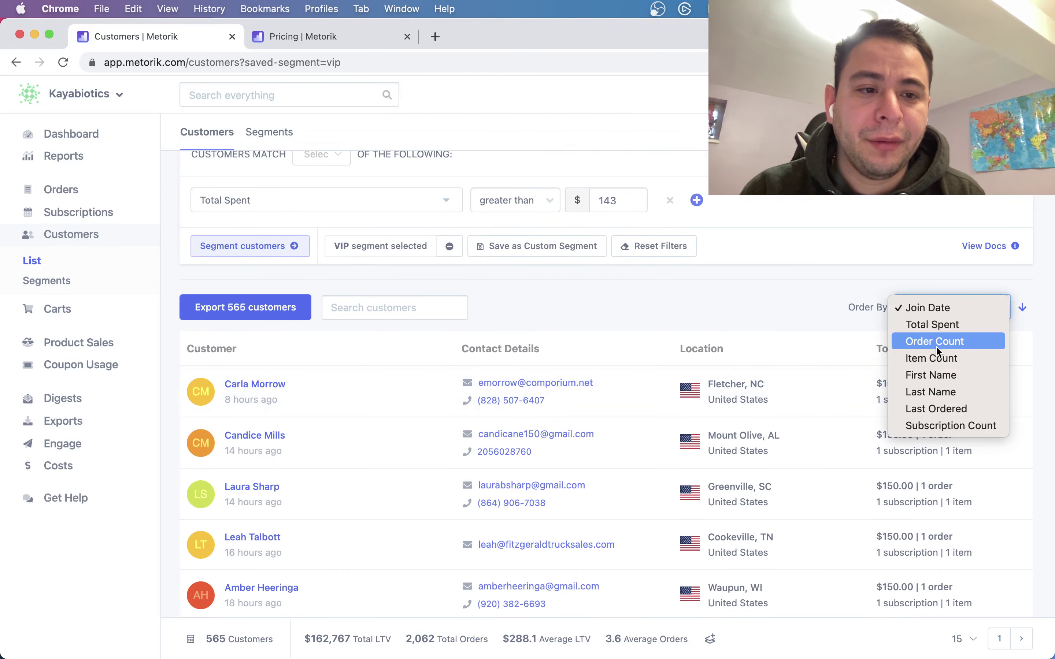
left_click(915, 339)
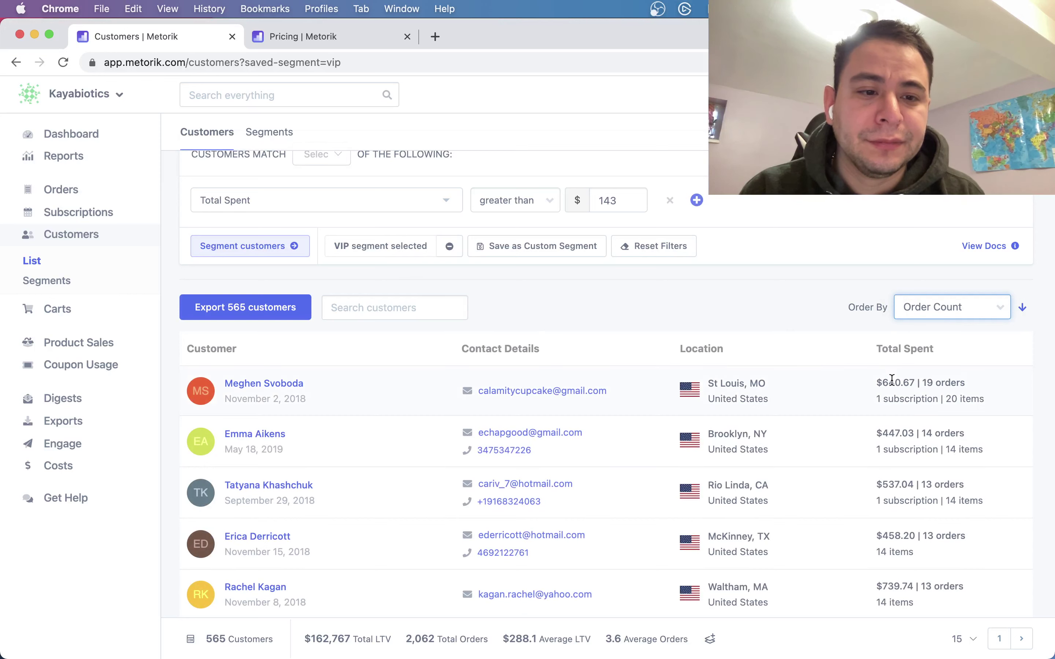
Open the 19-order VIP customer's profile and review its $641 spend, orders, products and coupons
left_click(260, 385)
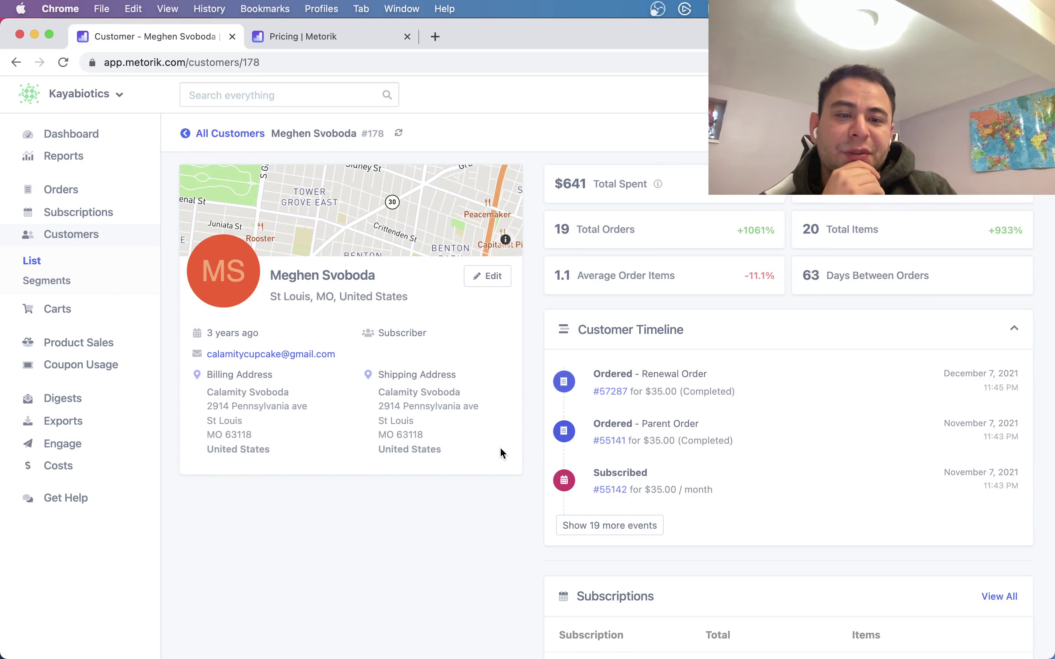
left_click_drag(820, 272, 831, 273)
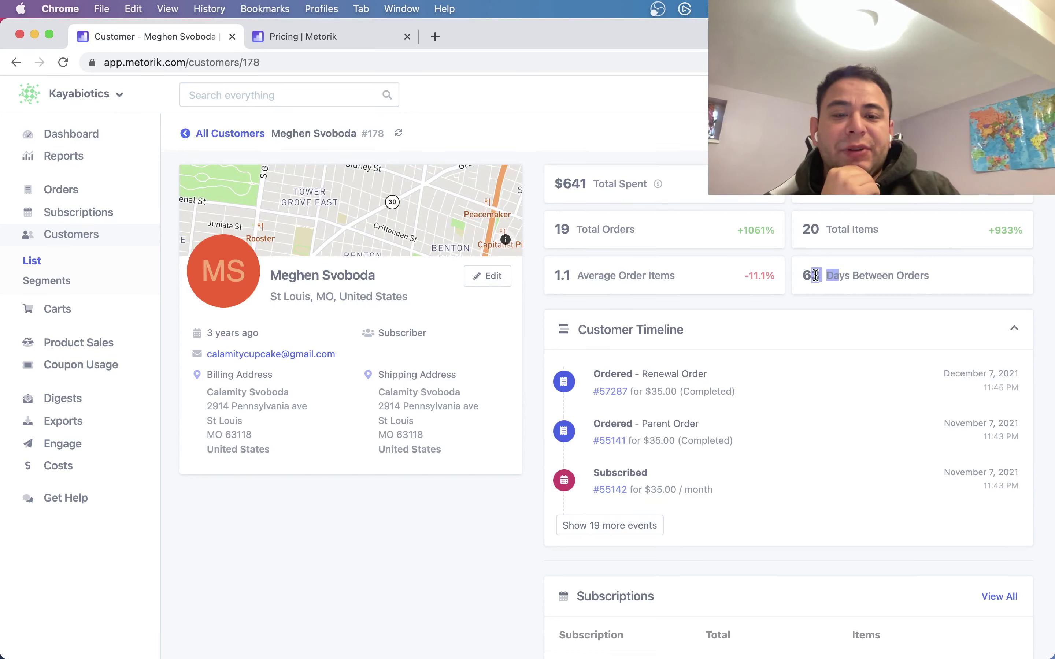
left_click(831, 273)
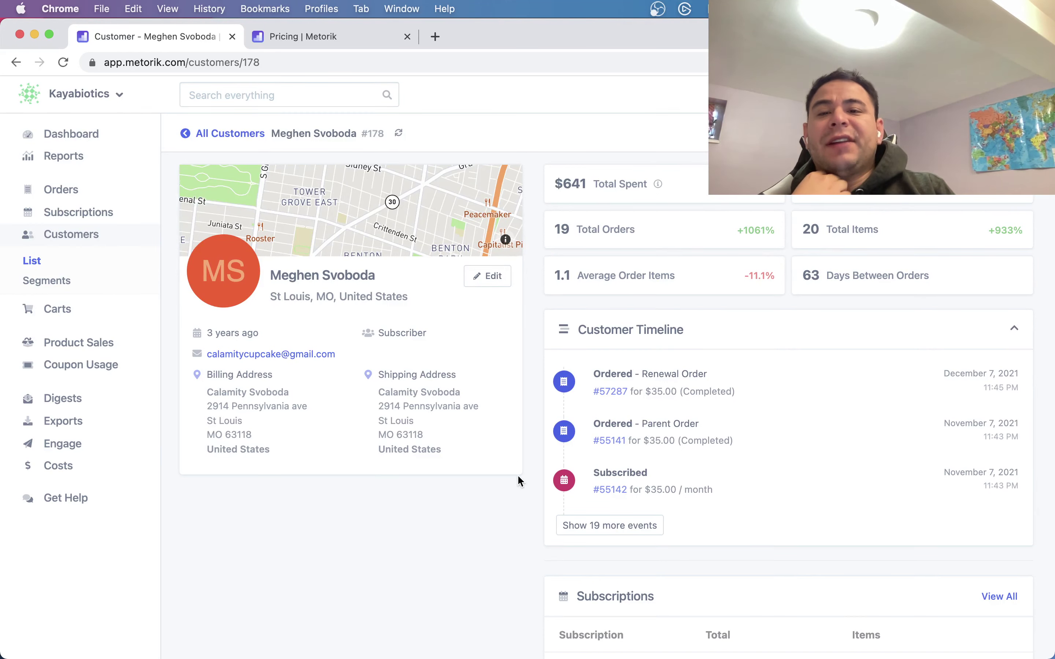
scroll(520, 481, "down", 5)
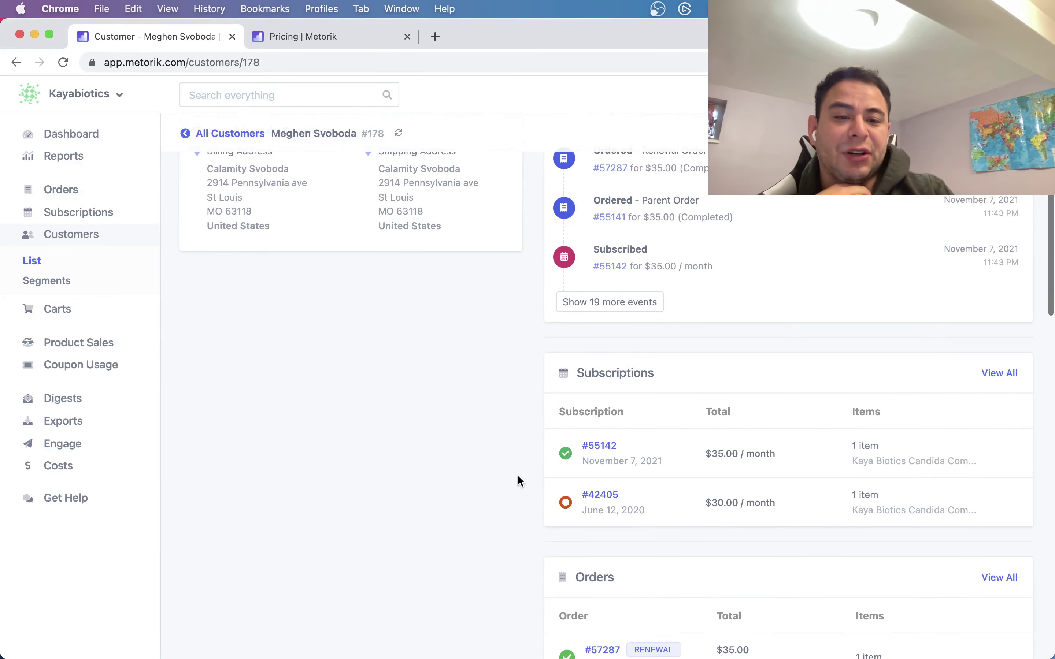
scroll(520, 481, "down", 6)
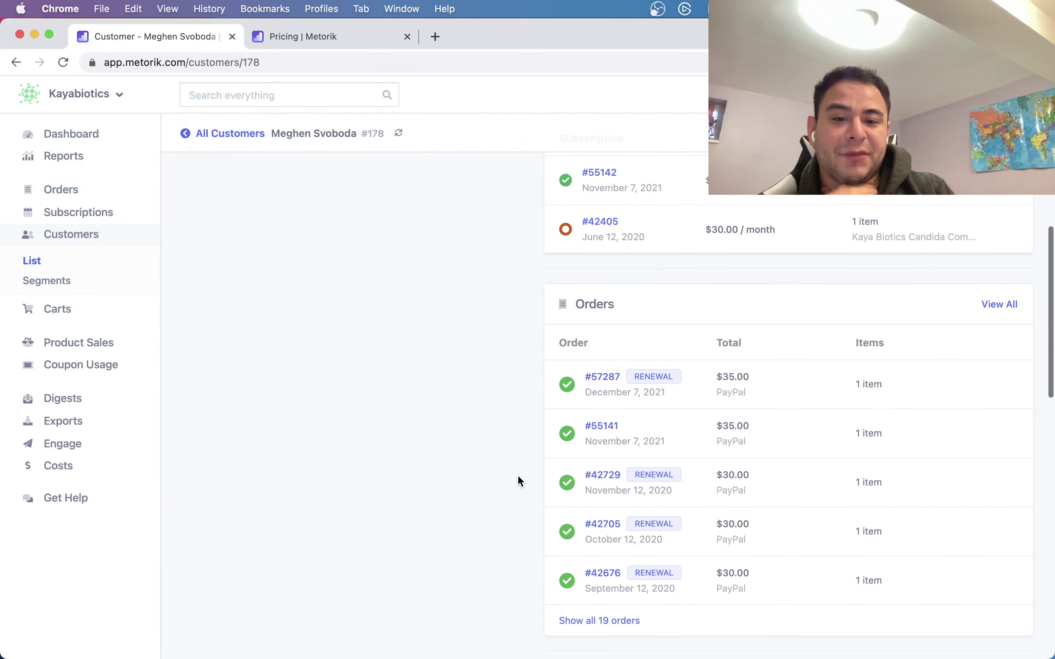
scroll(521, 481, "down", 1)
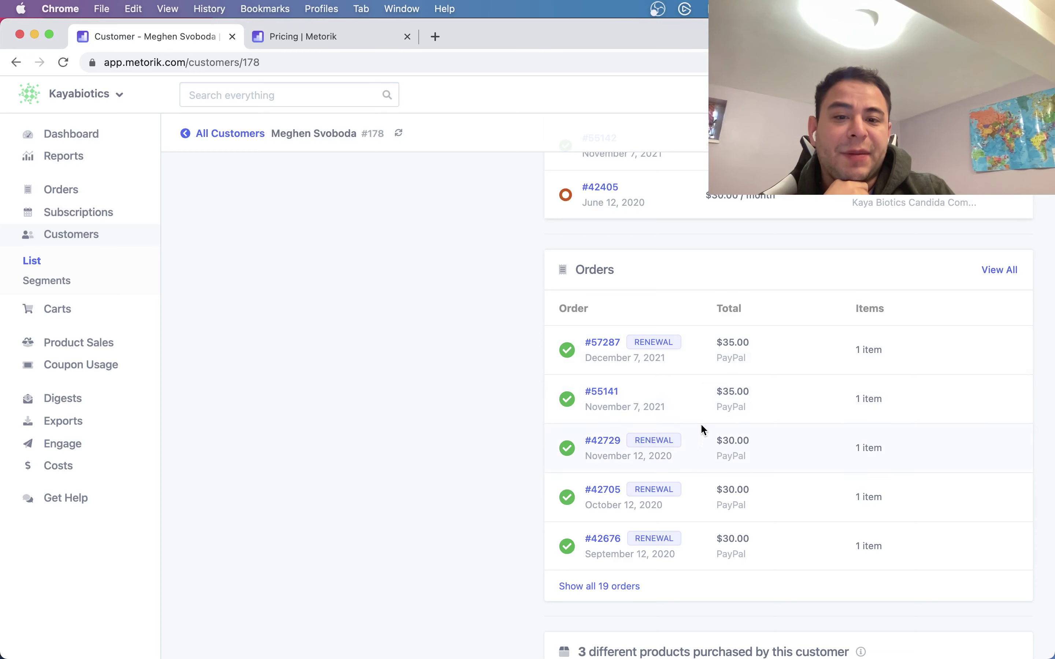
scroll(523, 485, "down", 6)
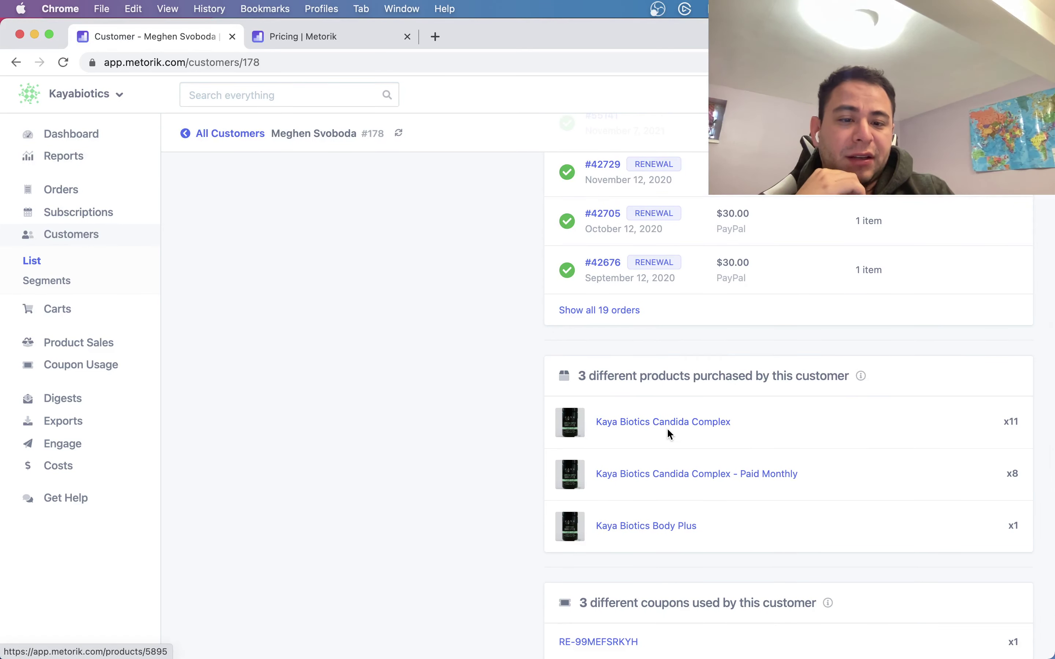
scroll(554, 487, "down", 2)
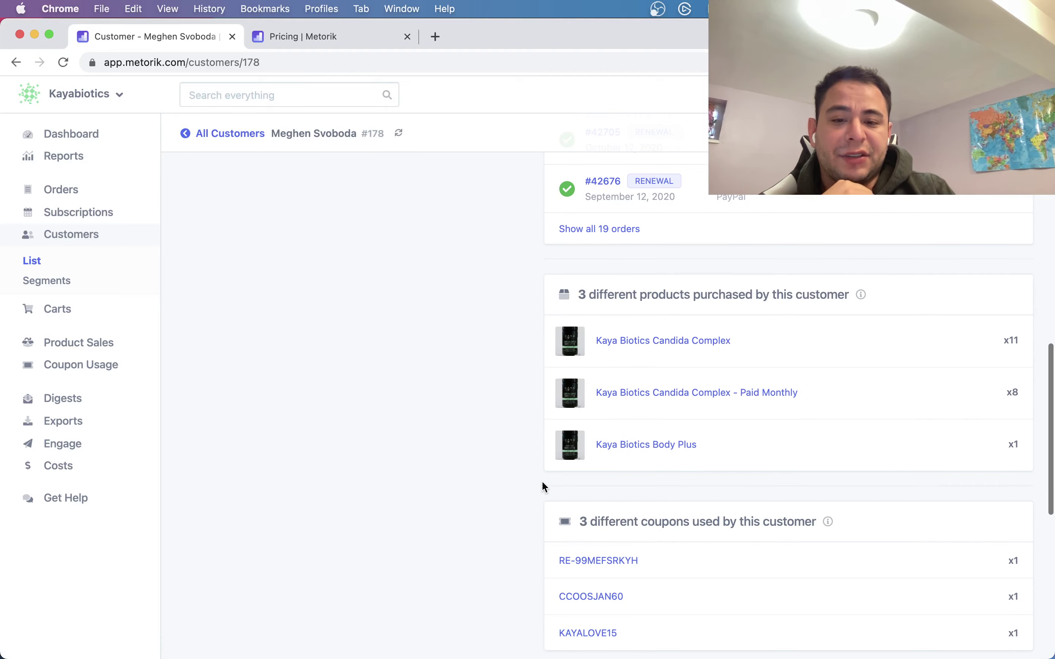
scroll(541, 484, "down", 10)
scroll(543, 484, "up", 15)
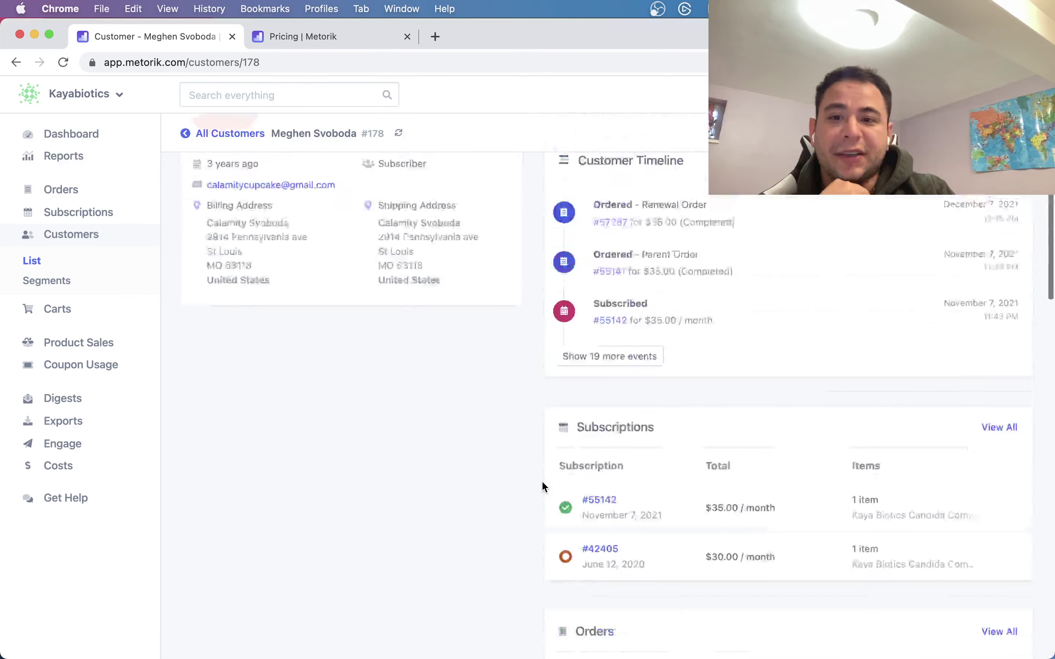
left_click(232, 133)
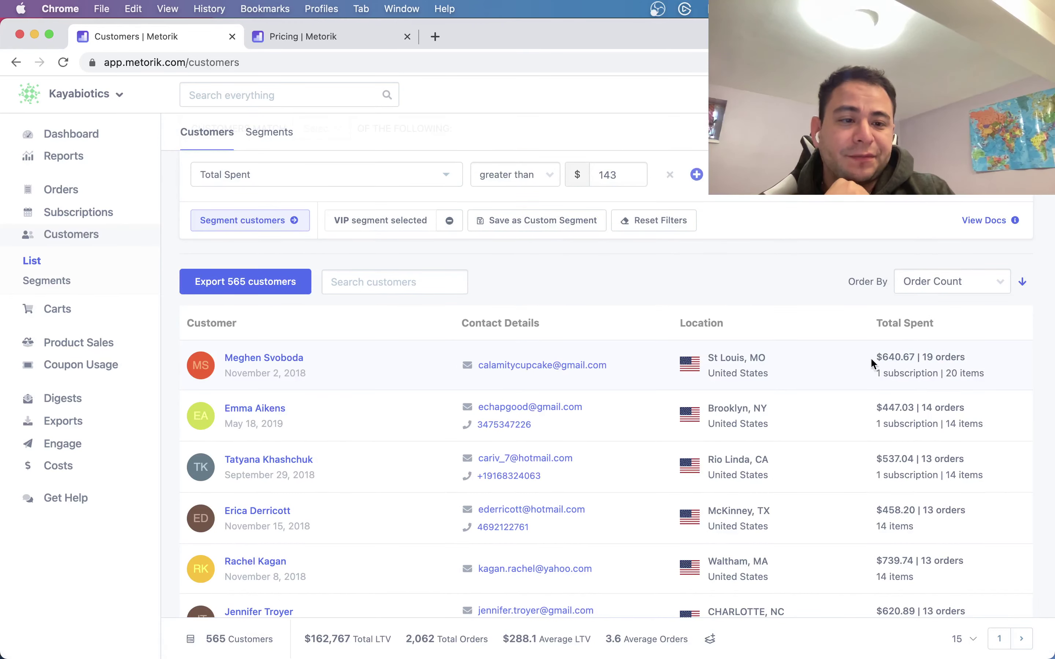
scroll(867, 440, "down", 2)
scroll(867, 440, "down", 4)
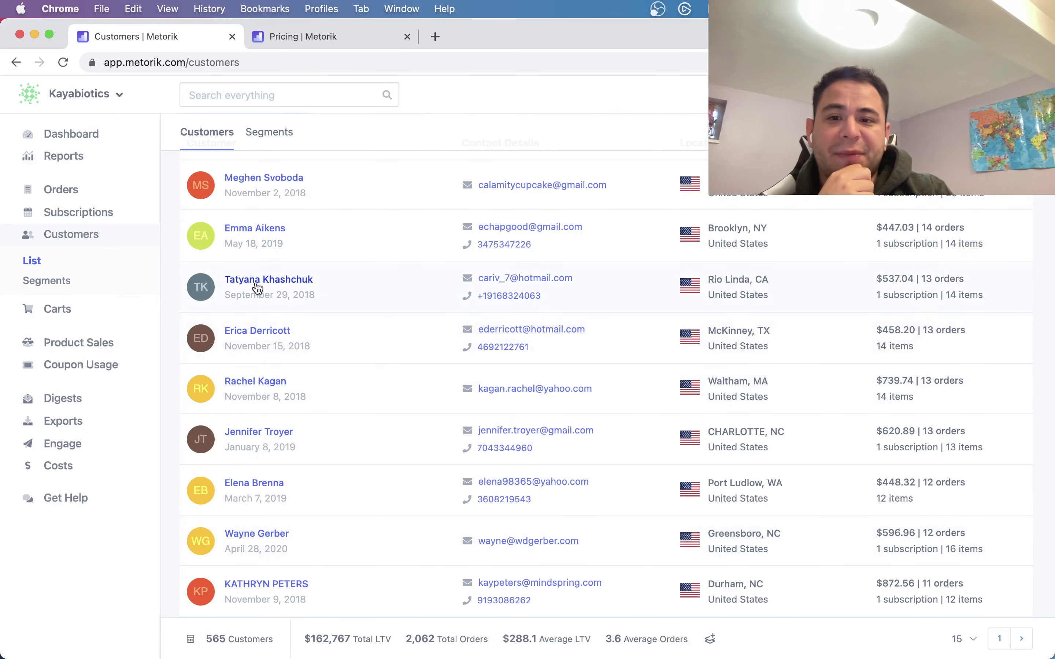
left_click(260, 330)
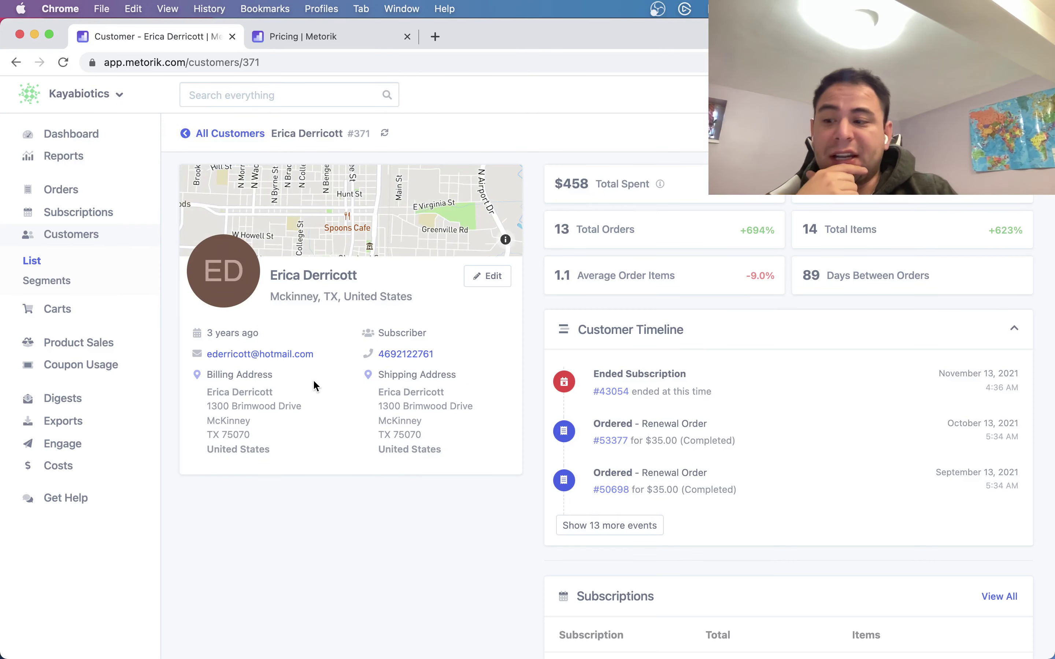
scroll(491, 428, "down", 15)
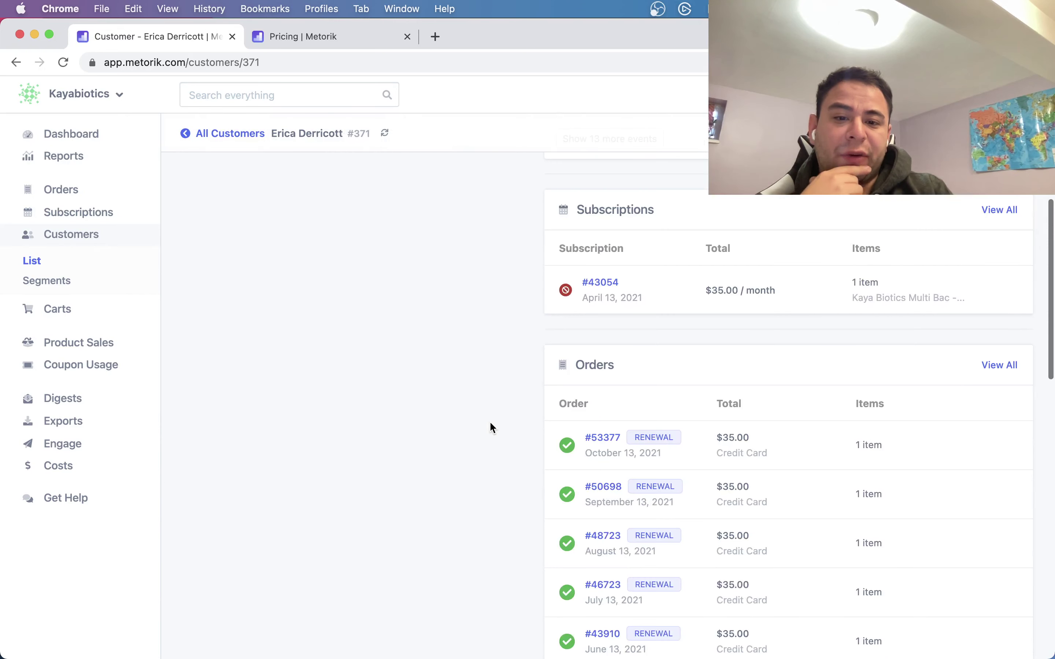
scroll(491, 428, "down", 3)
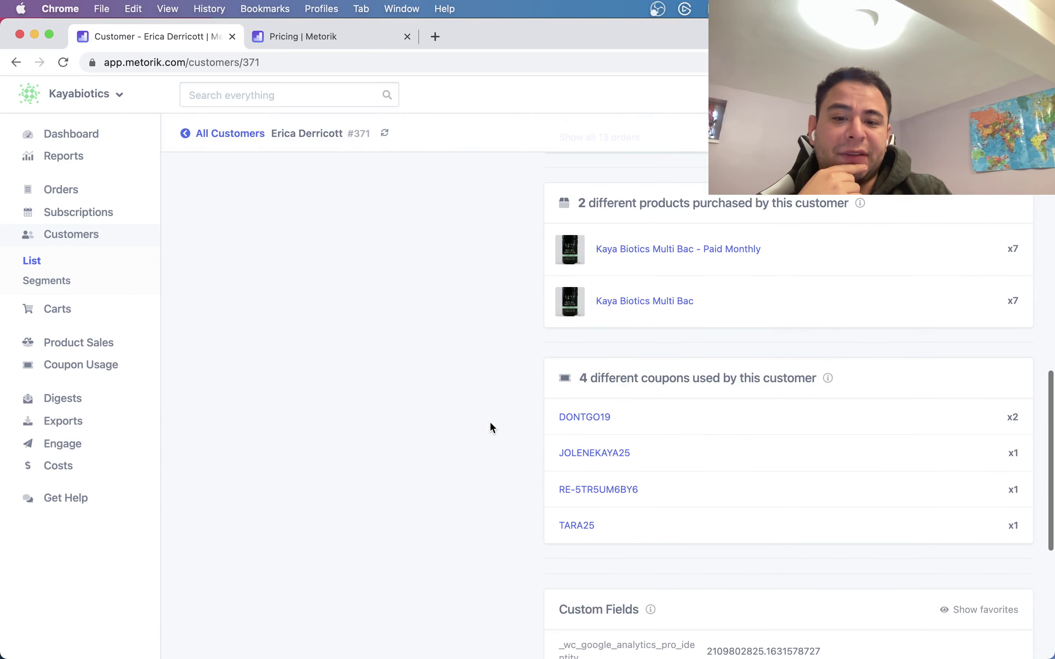
scroll(491, 428, "down", 2)
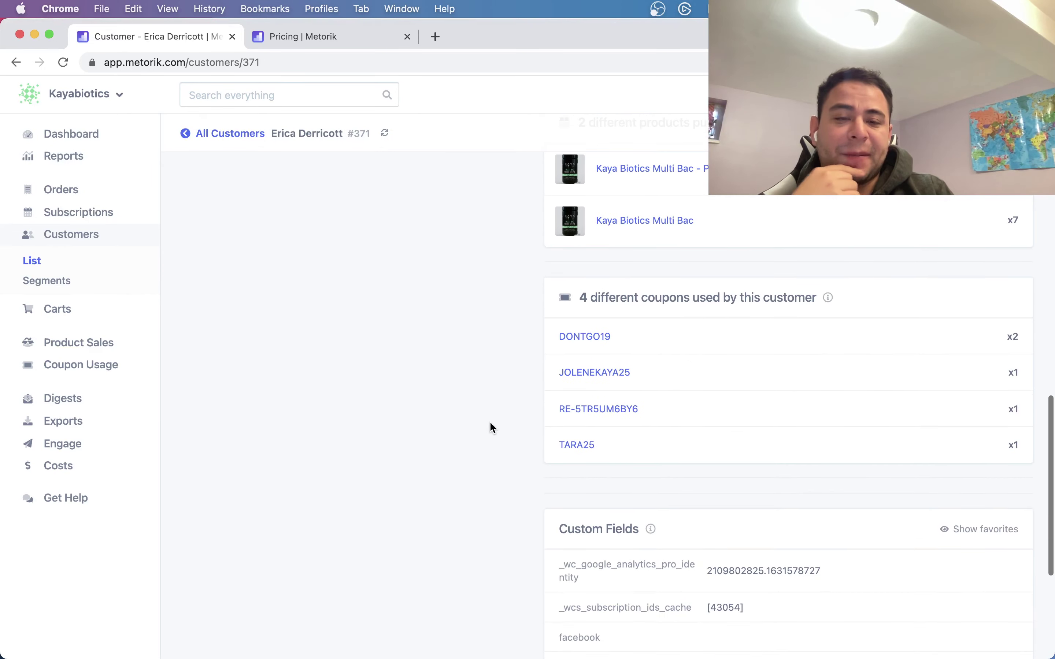
scroll(491, 428, "up", 20)
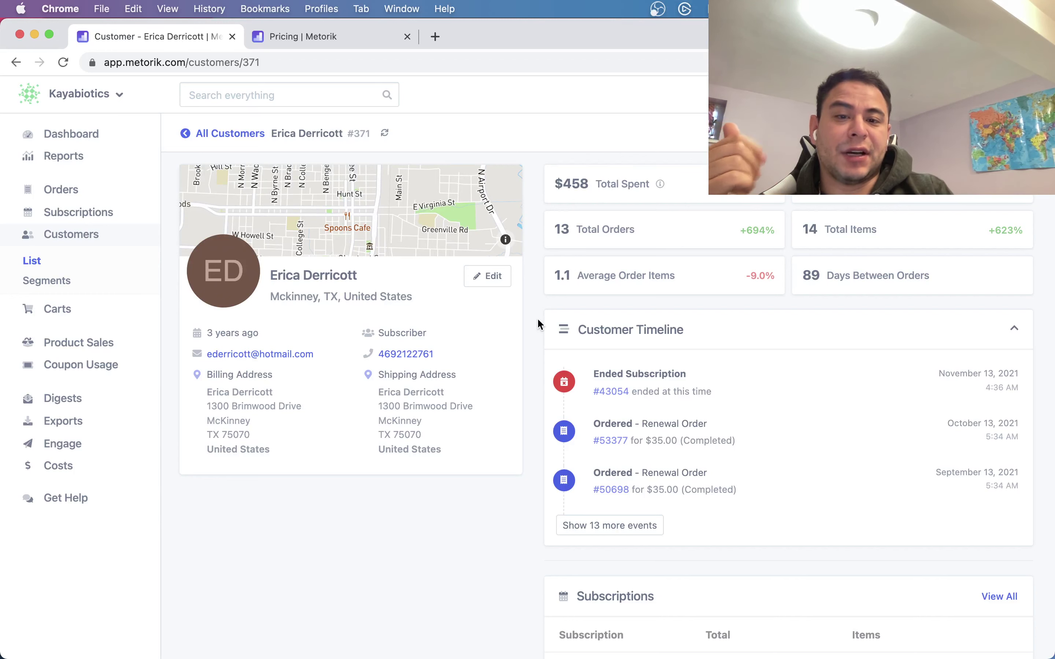
scroll(549, 316, "down", 1)
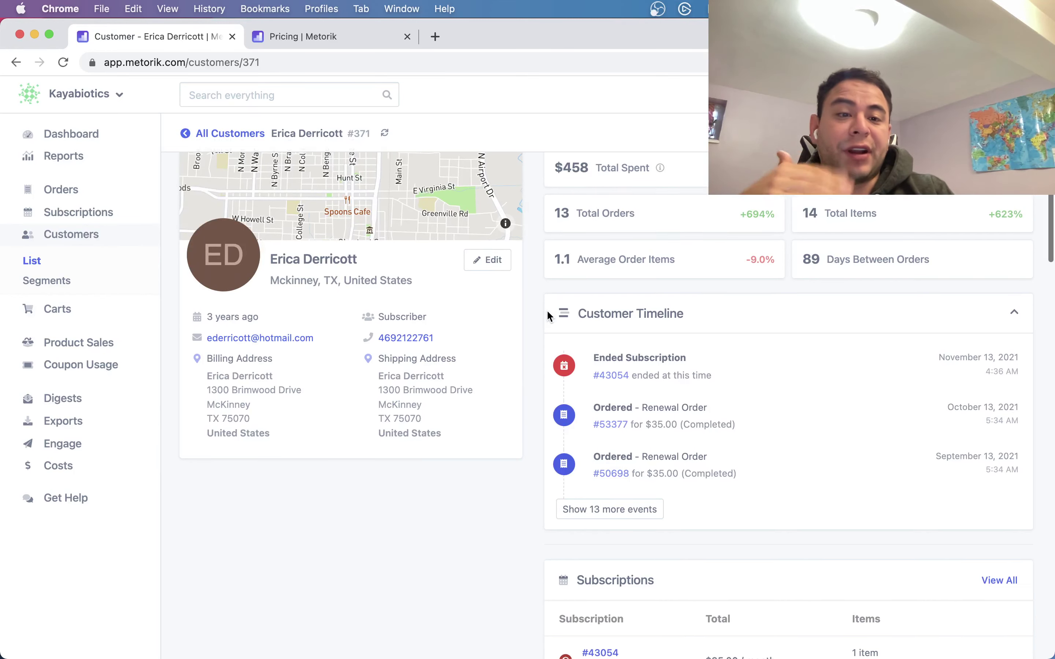
scroll(548, 315, "down", 2)
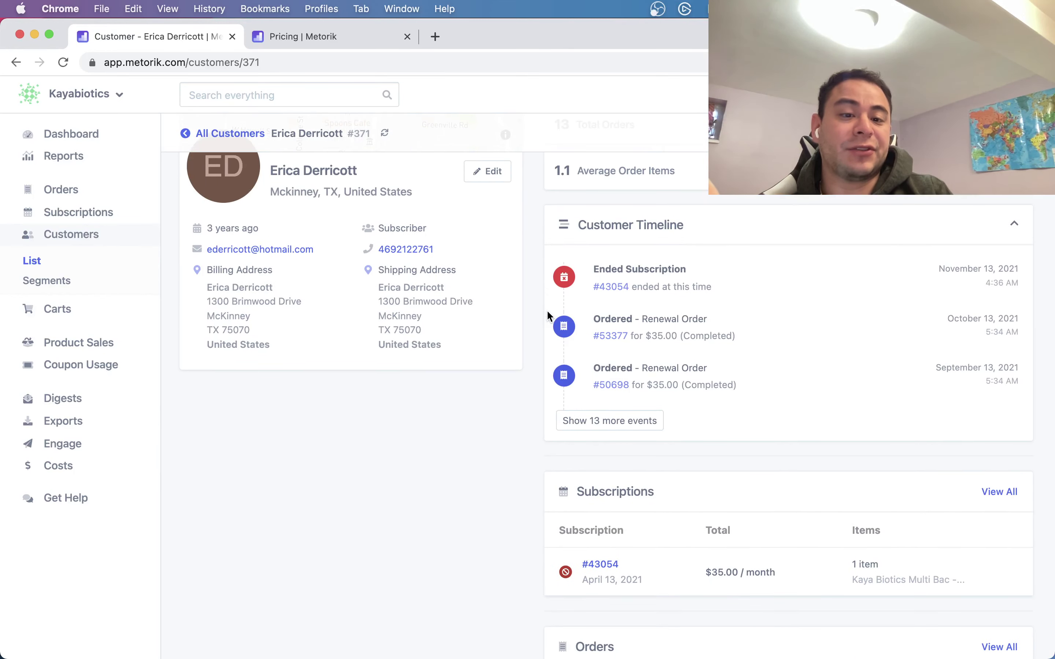
scroll(548, 315, "down", 3)
left_click(623, 343)
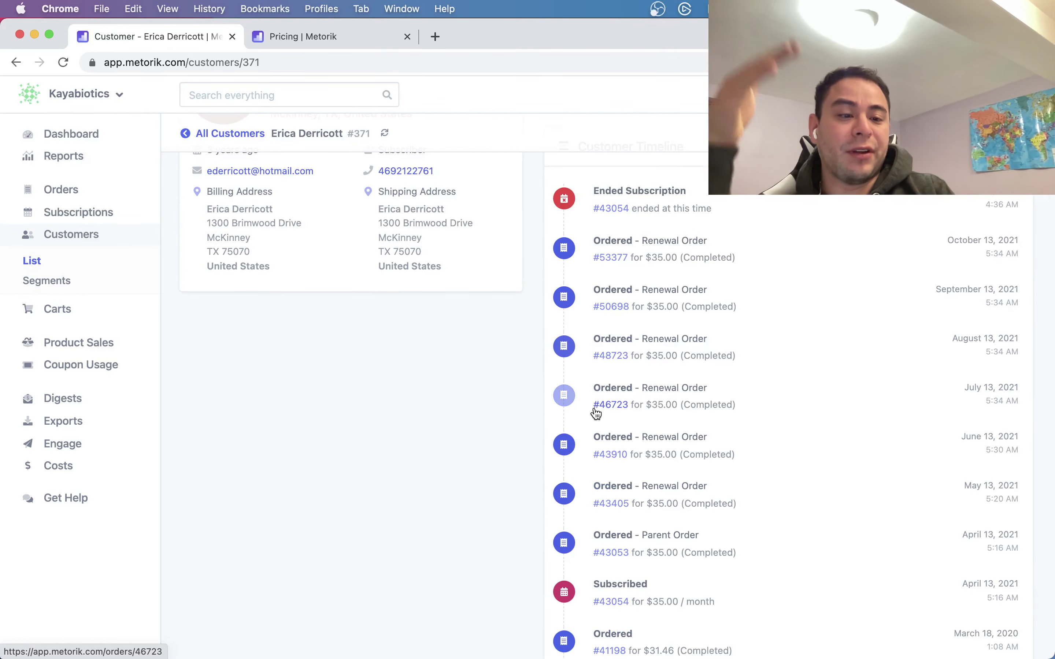
scroll(596, 414, "down", 6)
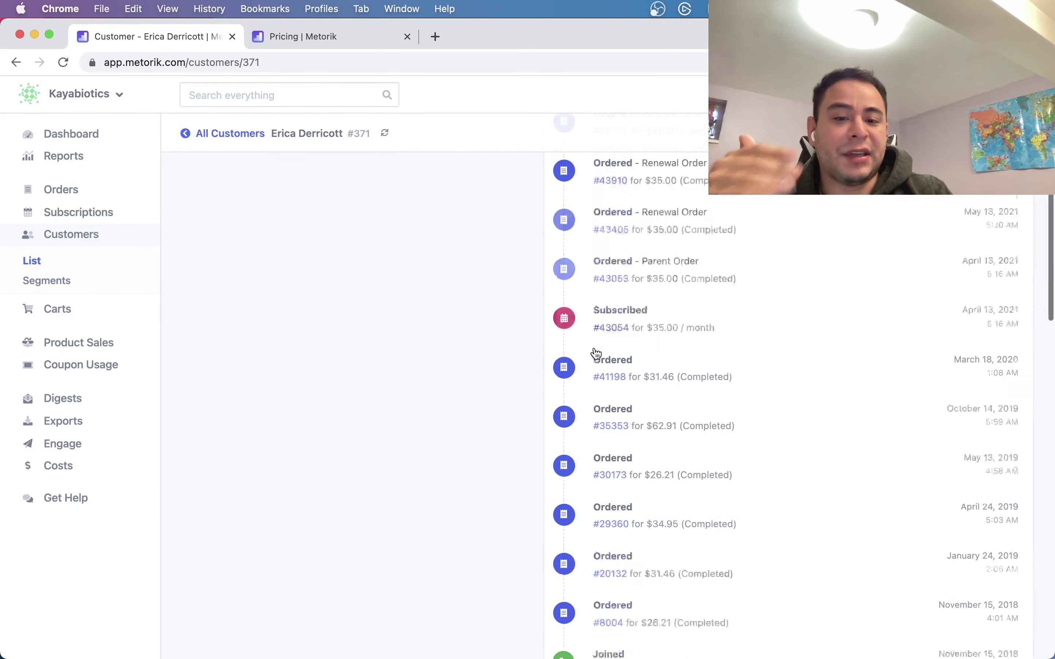
scroll(596, 354, "down", 8)
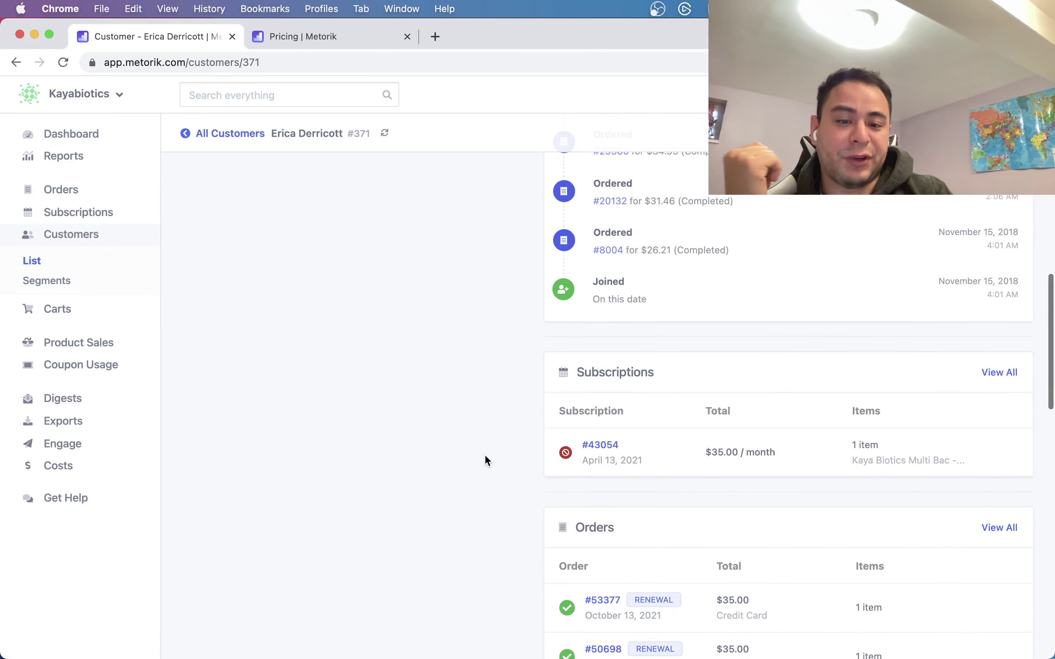
scroll(487, 461, "down", 2)
scroll(487, 461, "down", 2)
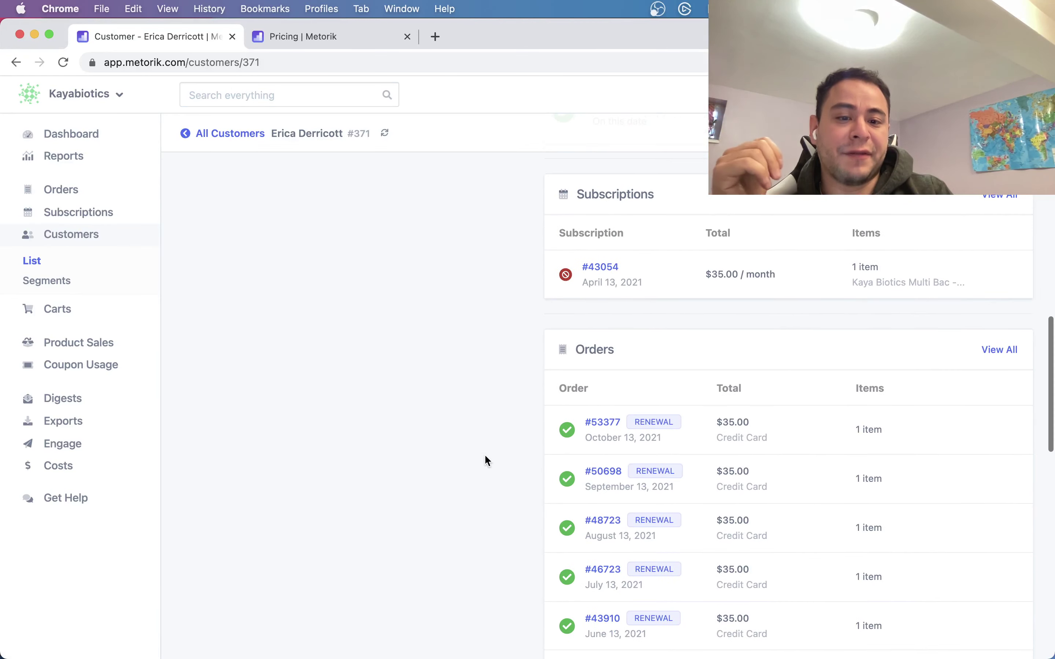
scroll(487, 461, "down", 3)
scroll(484, 453, "down", 1)
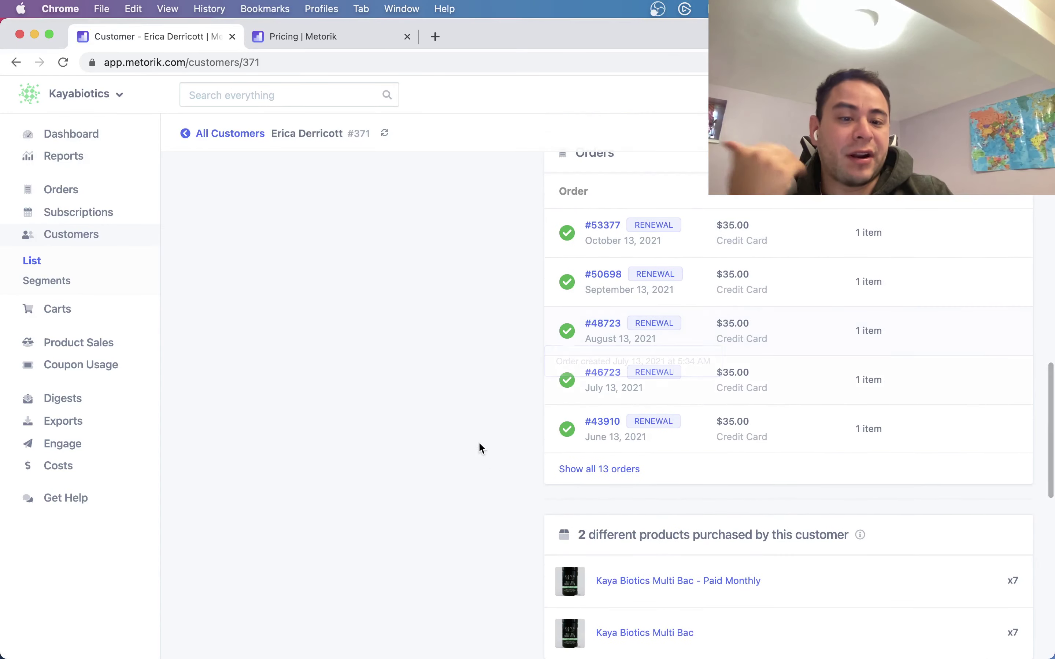
scroll(461, 488, "down", 4)
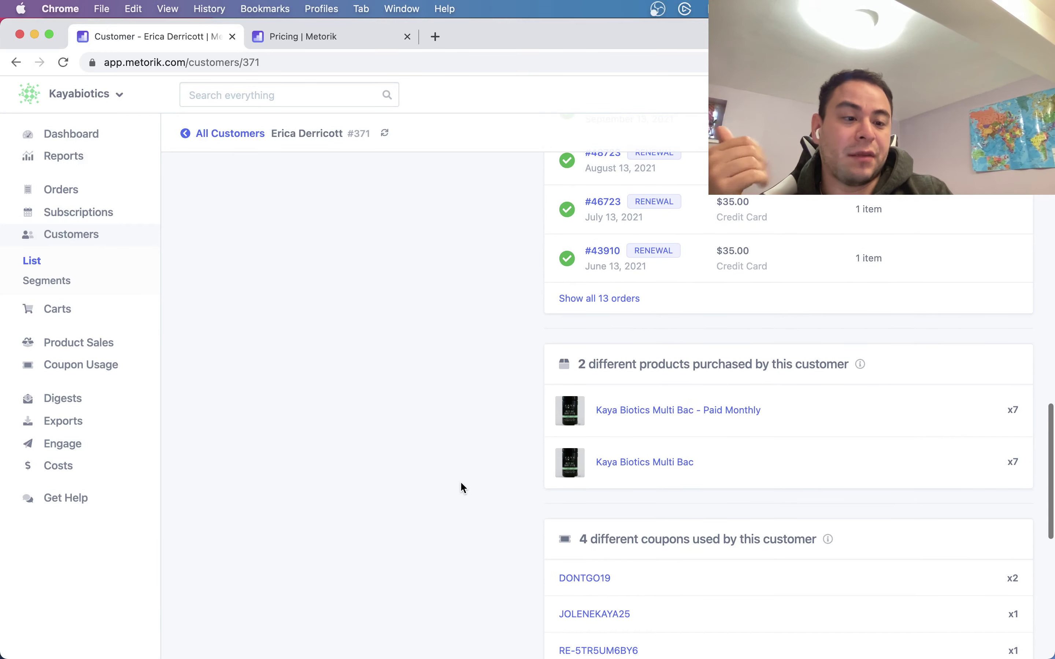
scroll(463, 488, "down", 5)
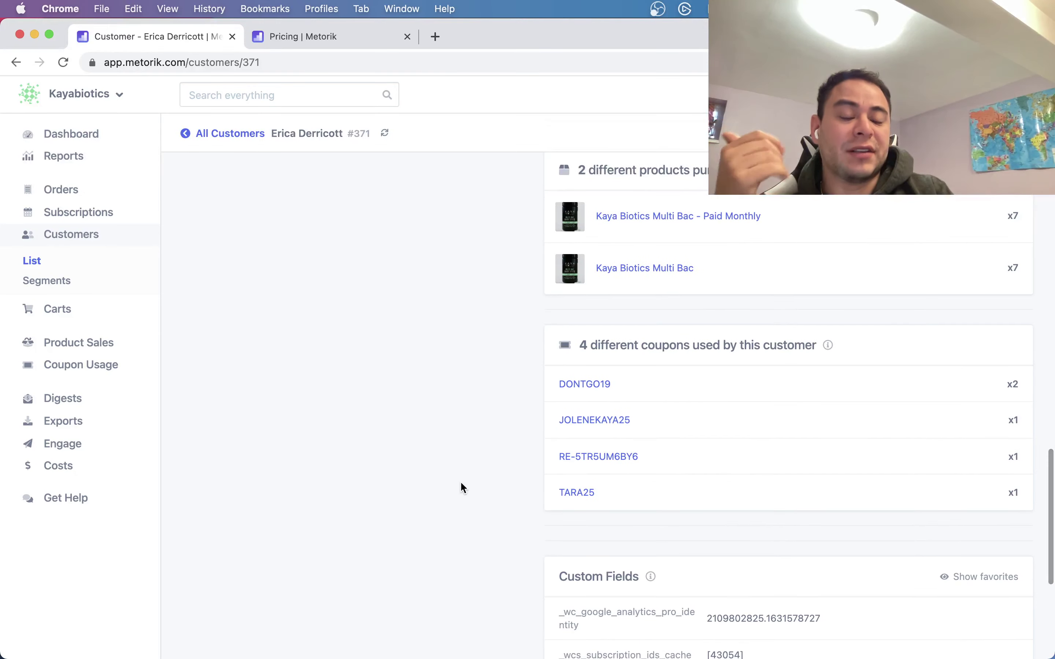
scroll(462, 488, "down", 2)
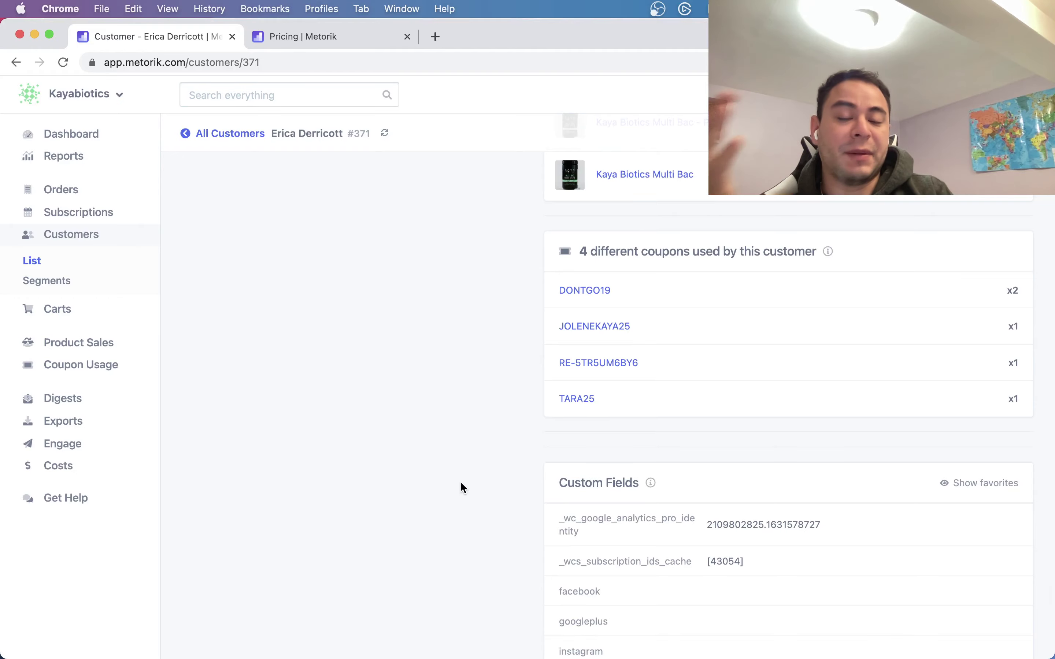
scroll(463, 487, "down", 5)
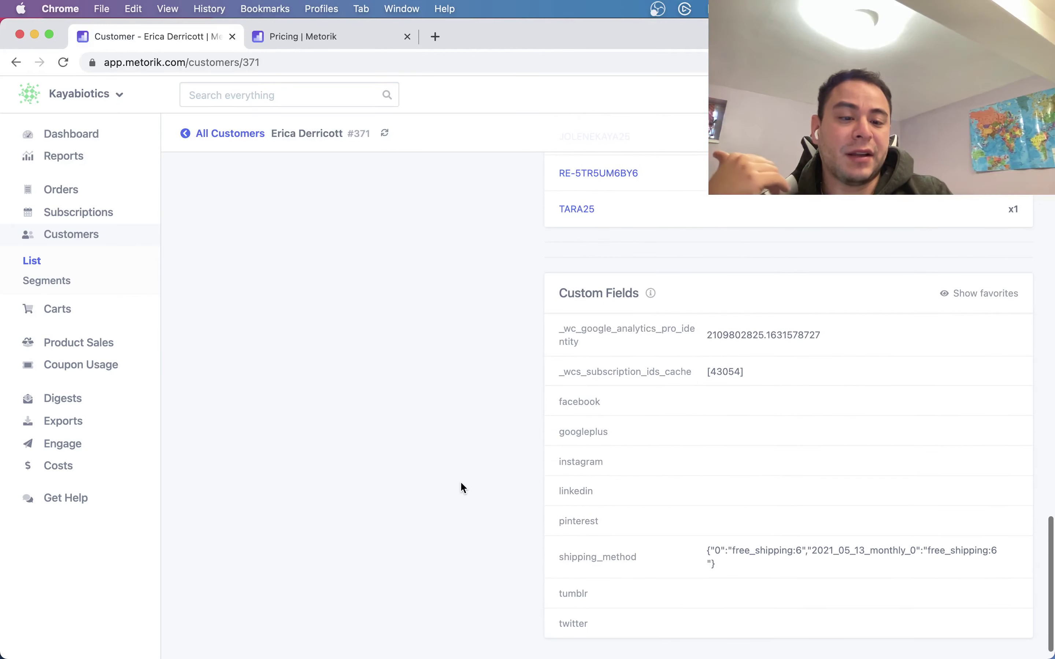
scroll(463, 487, "up", 12)
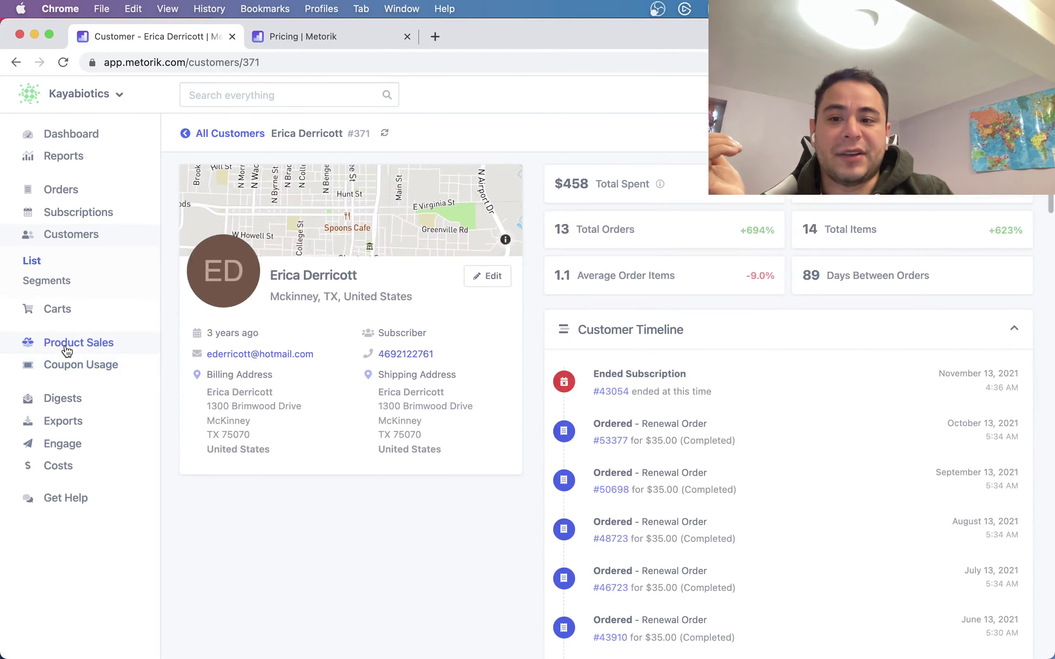
Widen the Product Sales date range, check Variations, then view the three-category Categories report
left_click(67, 346)
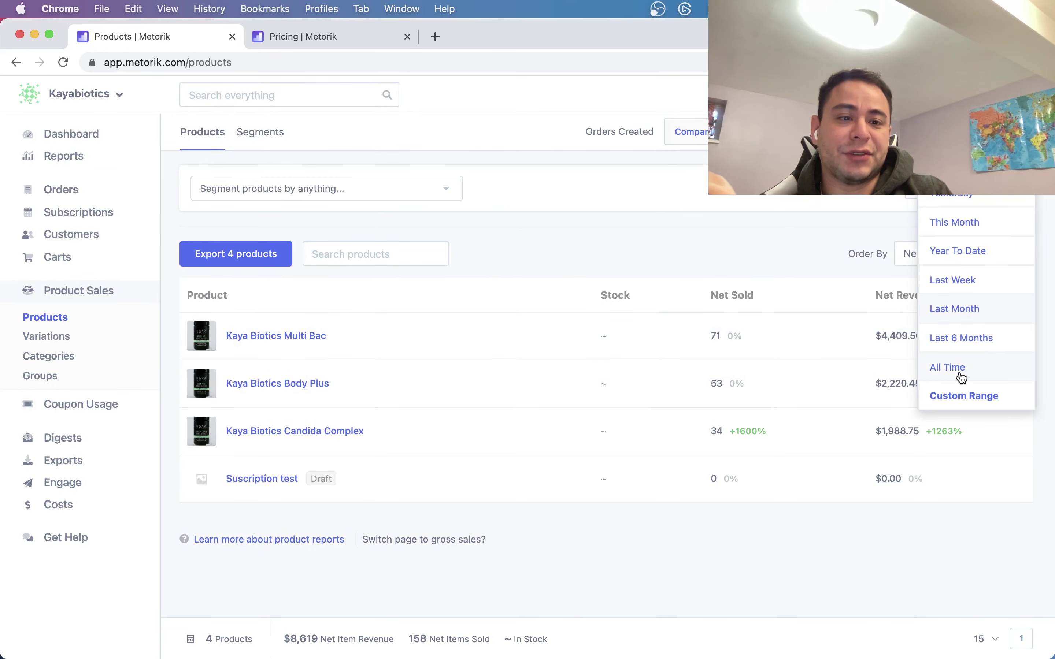
left_click(961, 340)
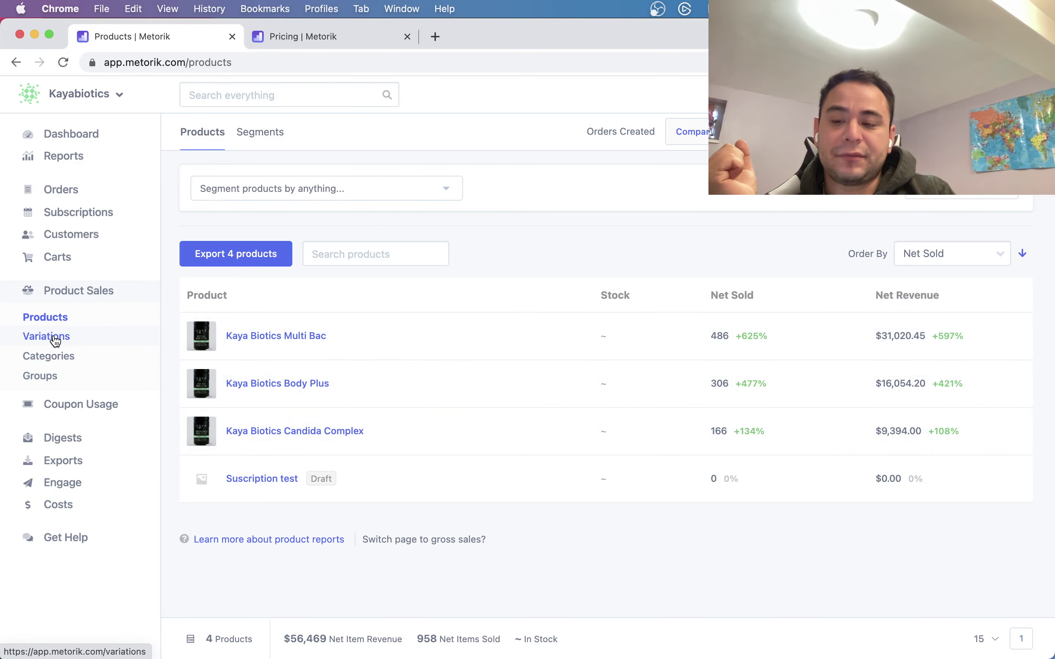
left_click(52, 338)
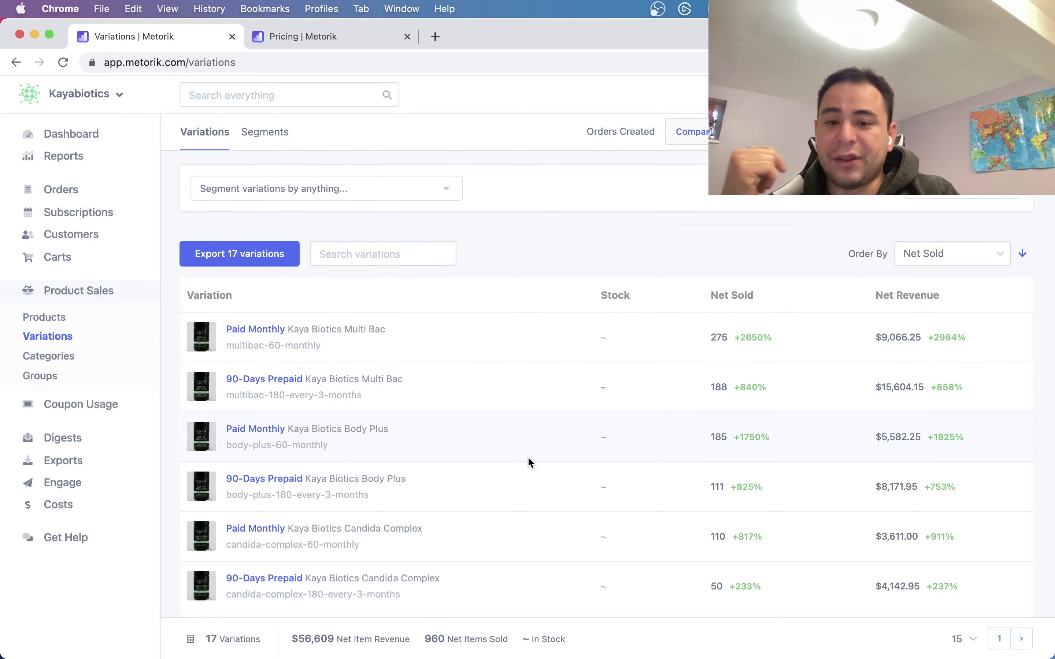
scroll(530, 462, "down", 10)
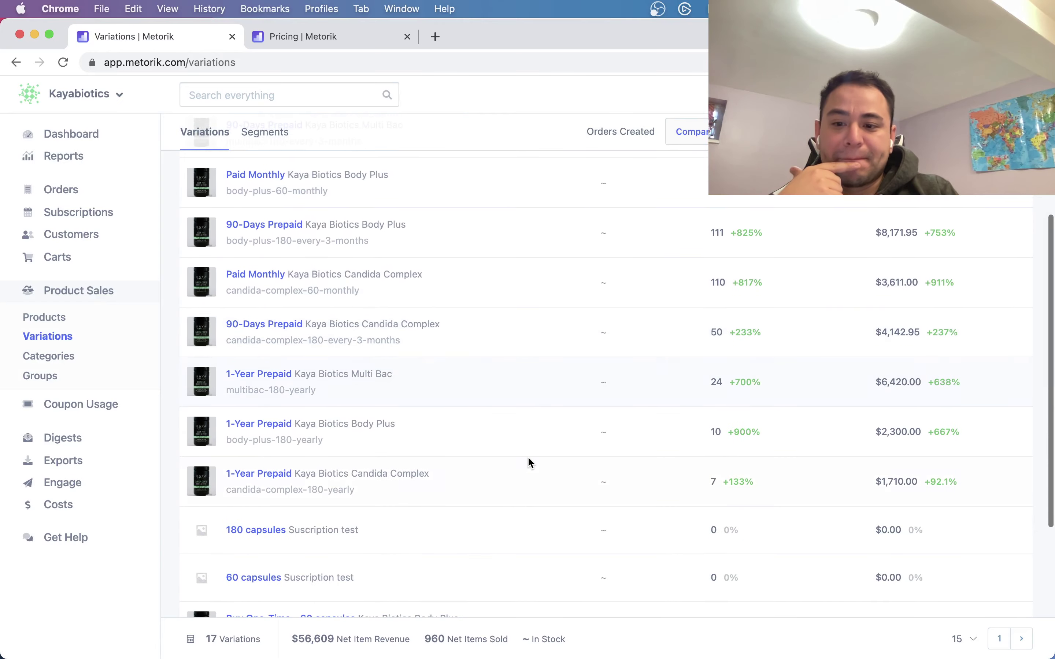
left_click(55, 356)
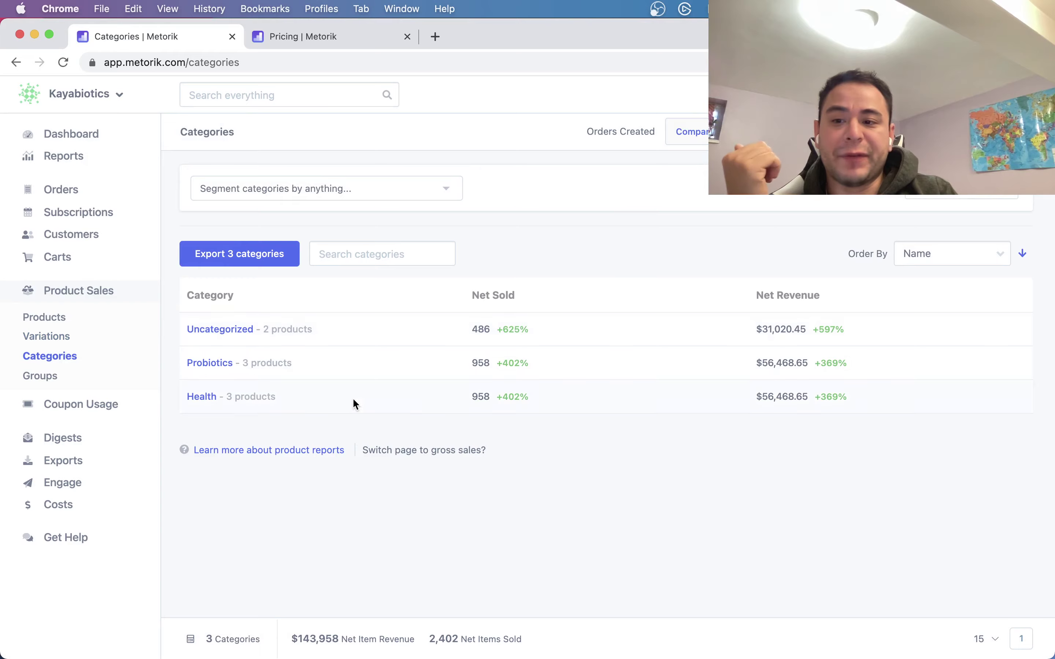
Inspect abandoned $35.00 cart #6400, then bring up the list of 965 subscriptions
left_click(59, 257)
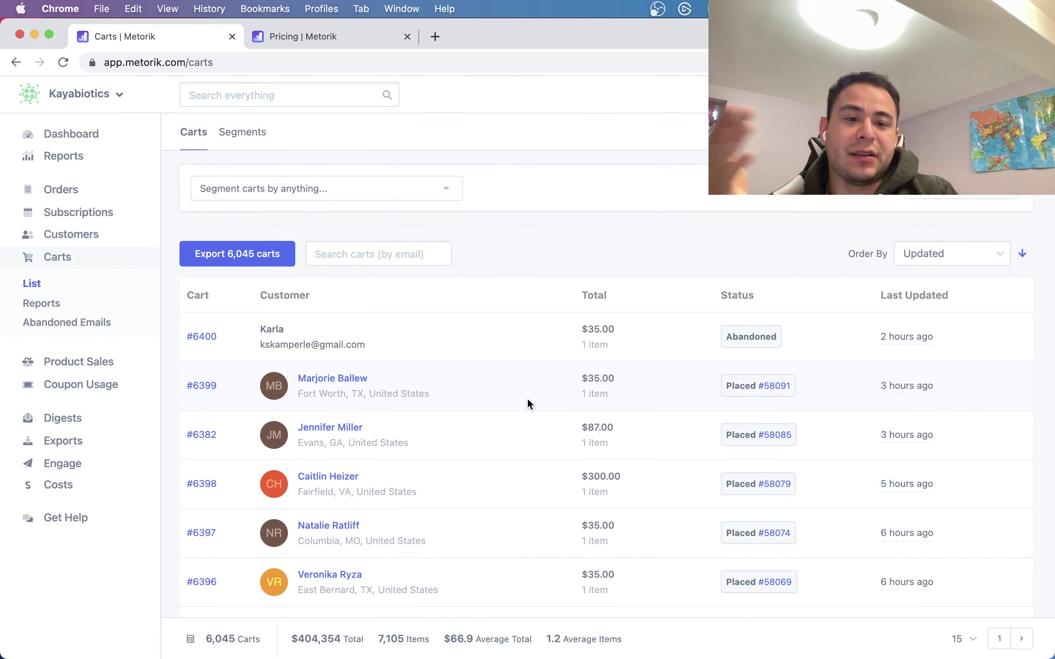
scroll(530, 405, "down", 2)
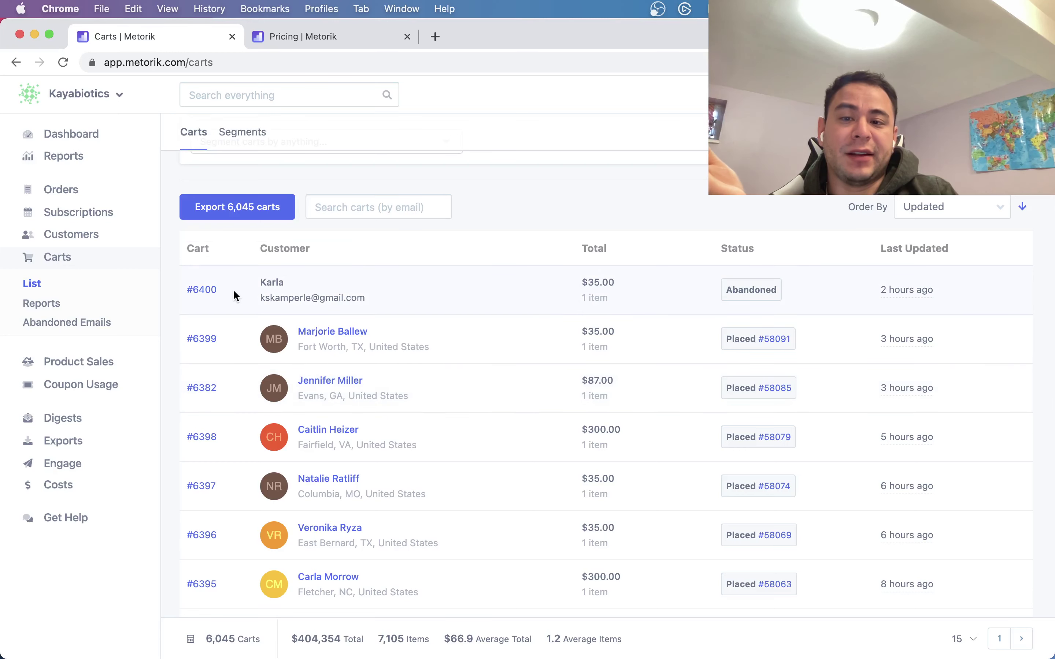
left_click(202, 293)
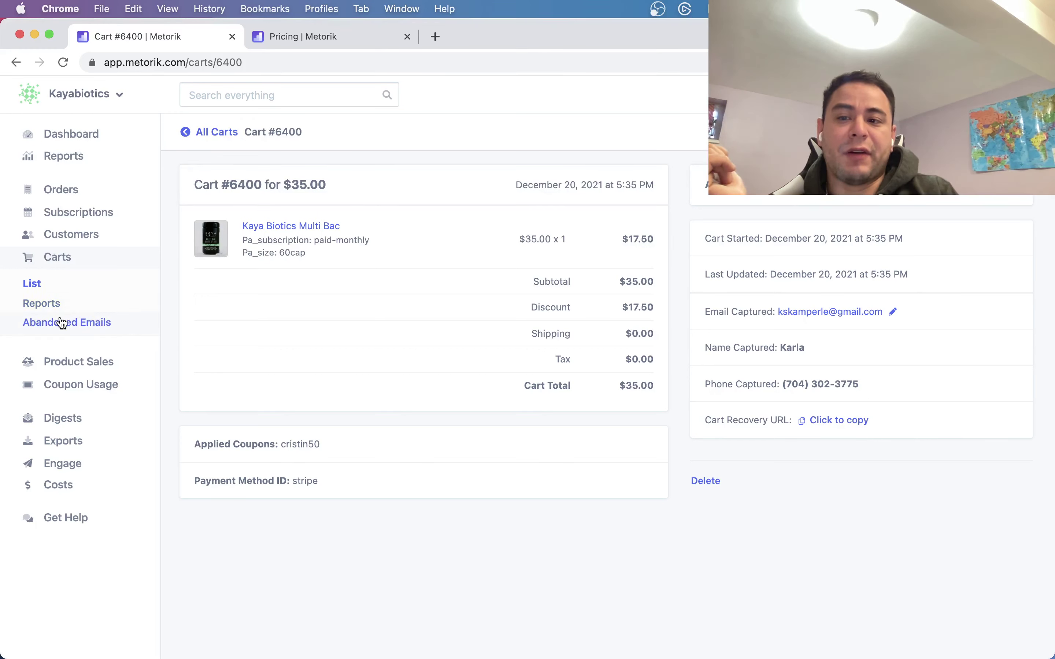
left_click(71, 235)
left_click(83, 217)
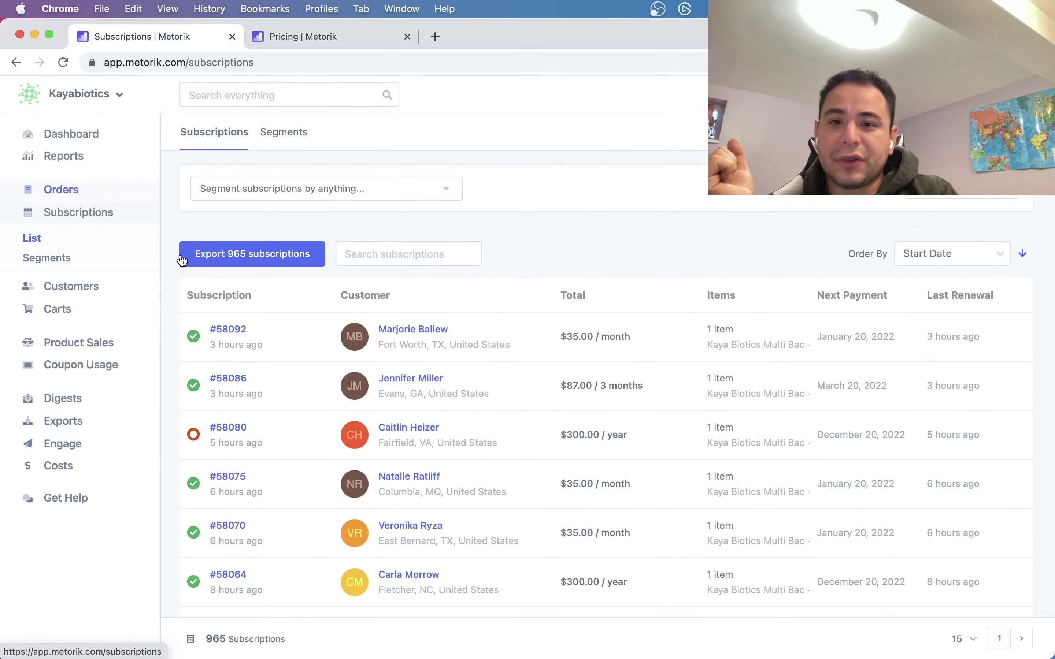
Open the subscription Segments view showing 375 active subscriptions at $11,757 MRR and 590 churned
scroll(299, 262, "down", 3)
scroll(298, 151, "up", 3)
left_click(283, 133)
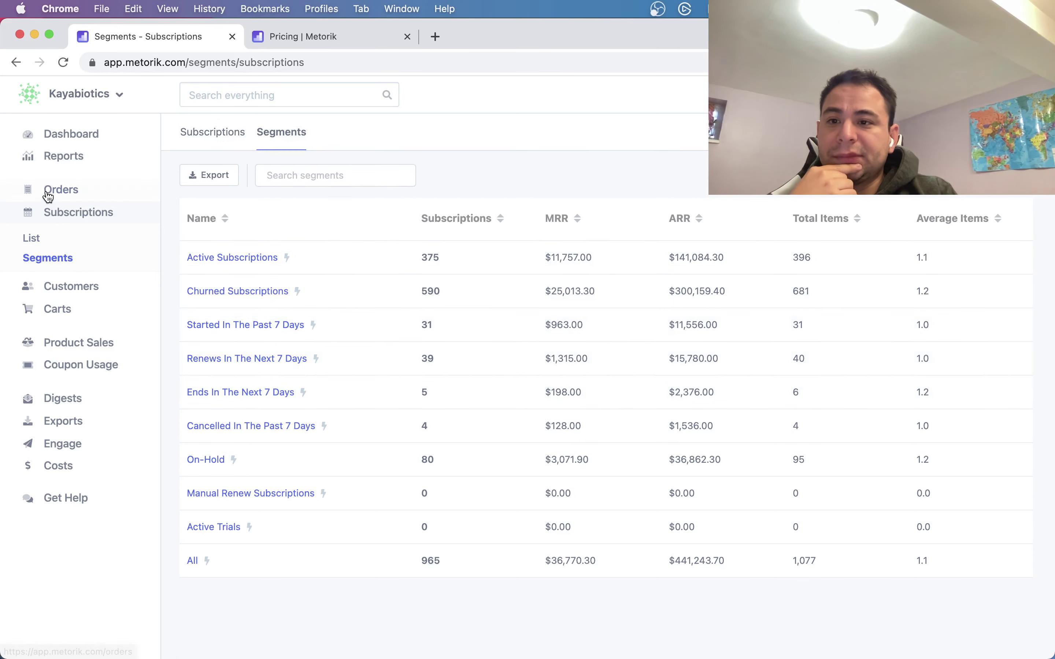
Go via Orders back to the Dashboard and review its 288 new customers and 916 repeat customers
left_click(46, 190)
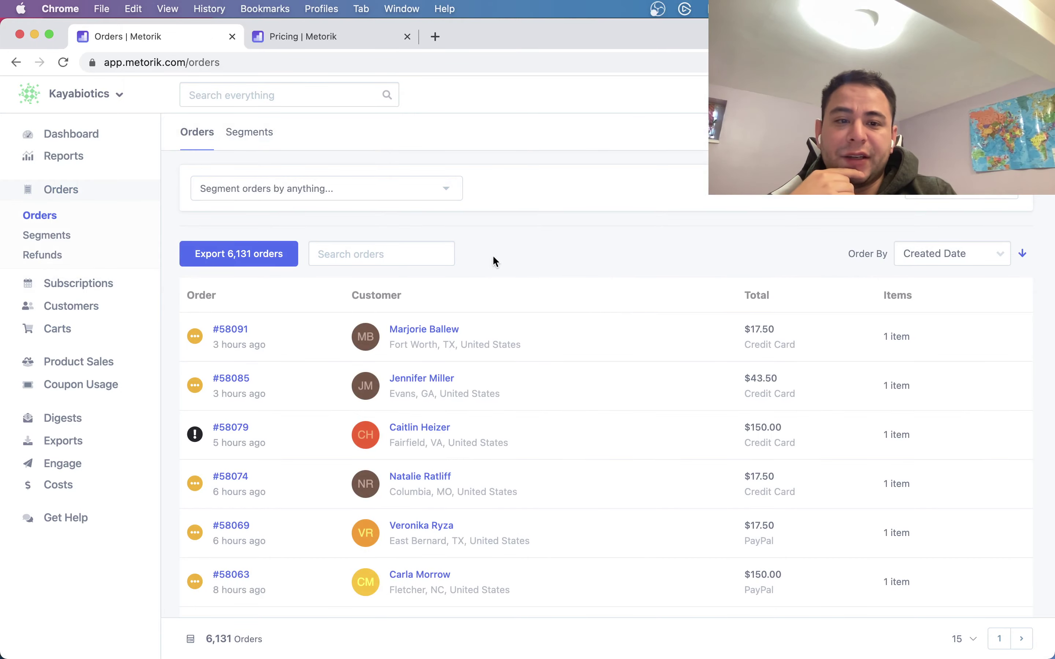
left_click(56, 133)
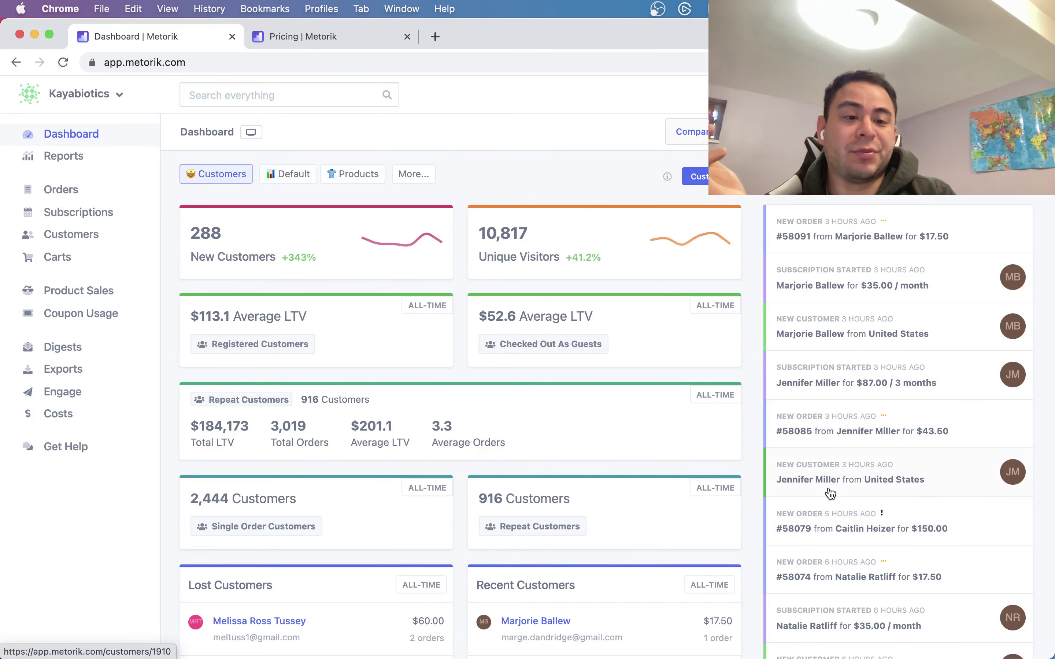
scroll(830, 492, "down", 7)
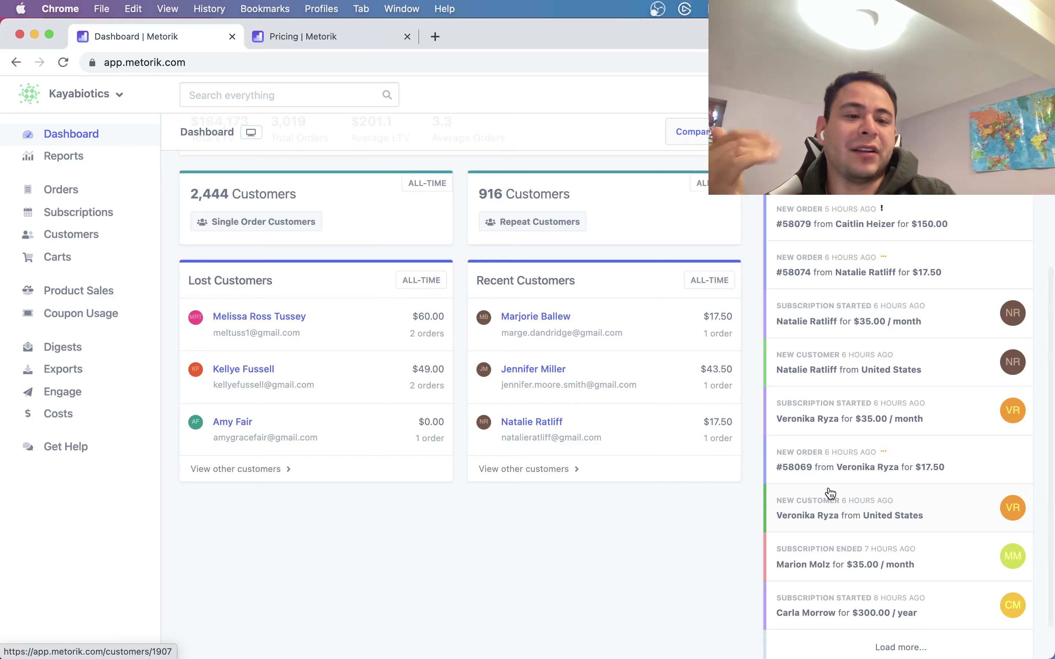
scroll(830, 493, "up", 7)
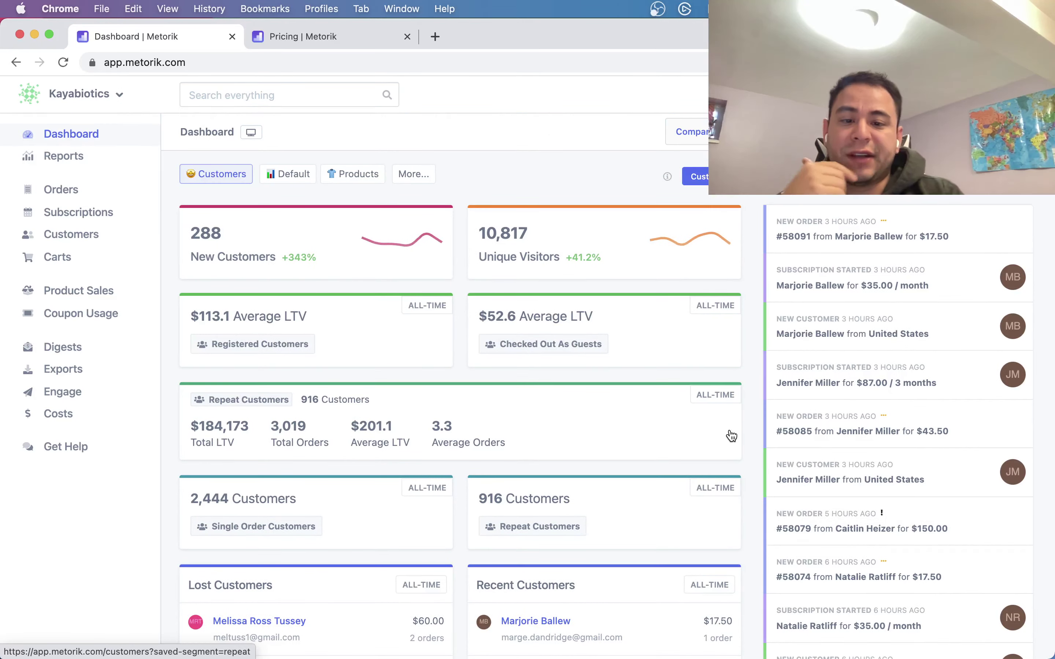
Bring OBS Studio to the front from the Dock, over the Metorik dashboard
mouse_move(639, 619)
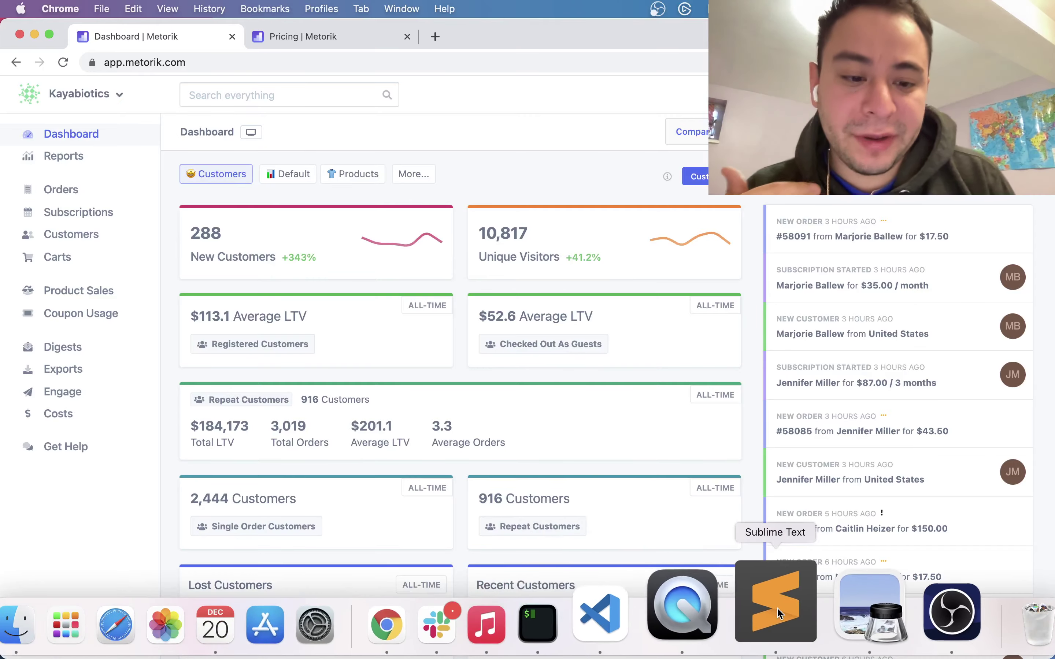
left_click(883, 597)
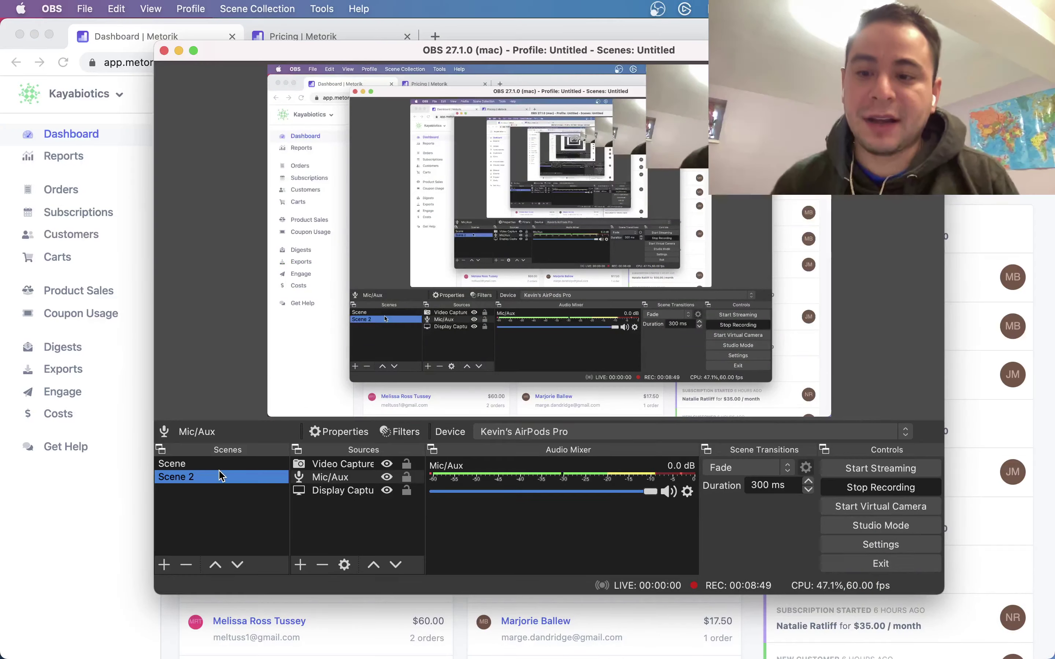